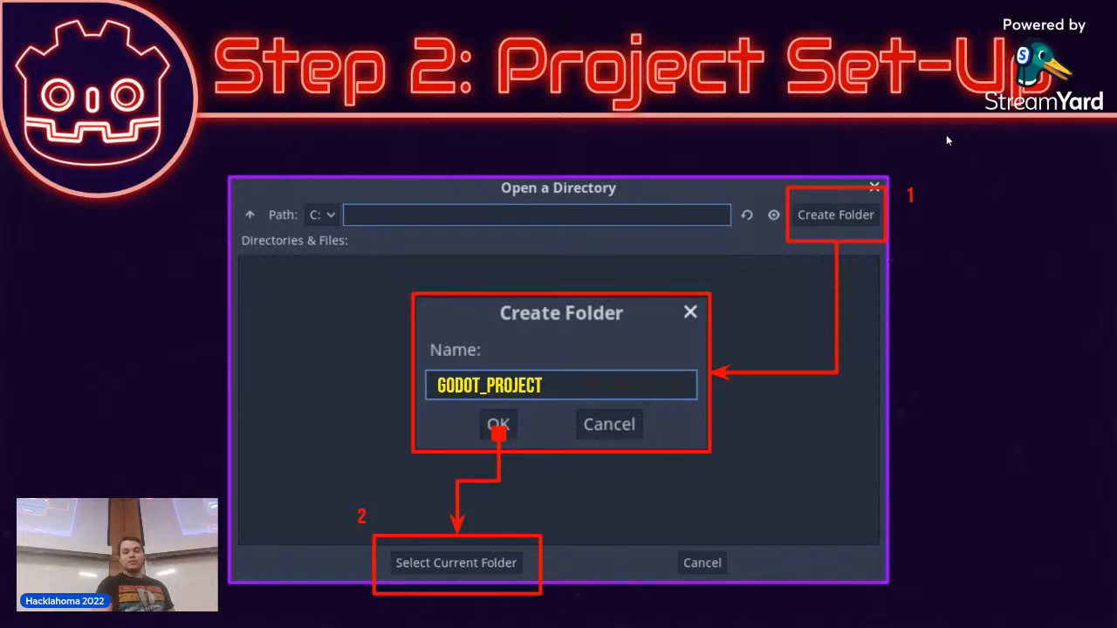
key(Left)
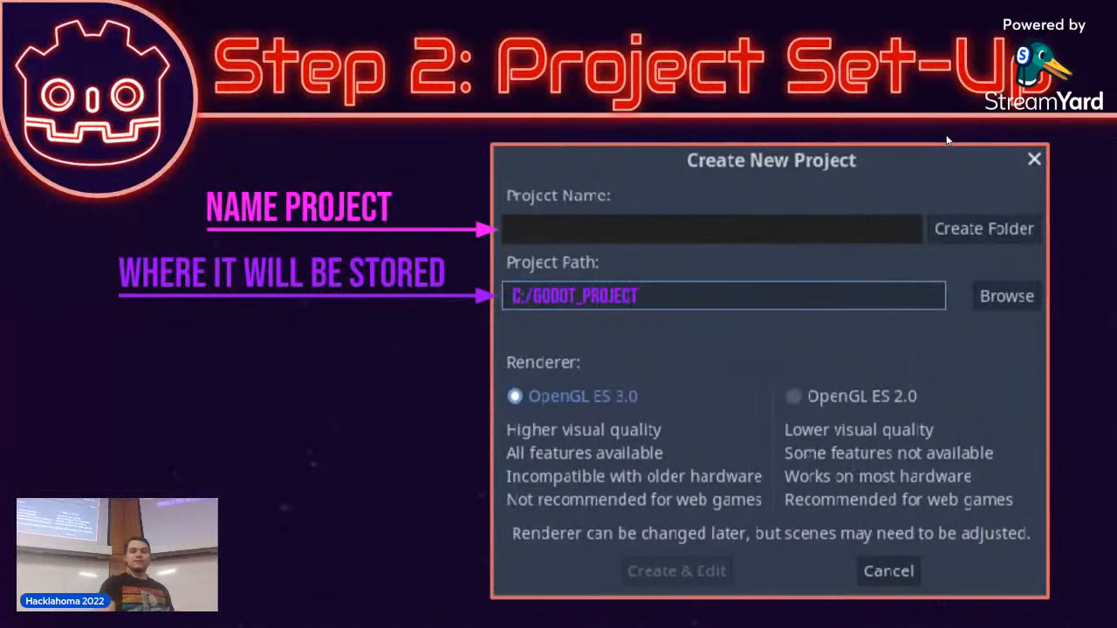
key(Left)
key(Right)
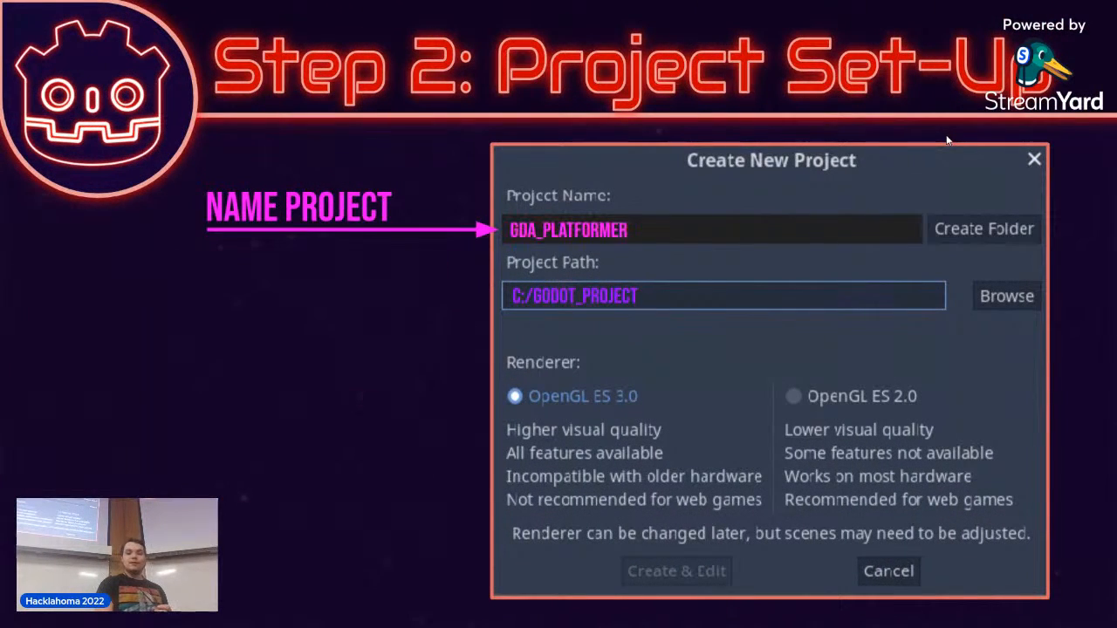
key(Right)
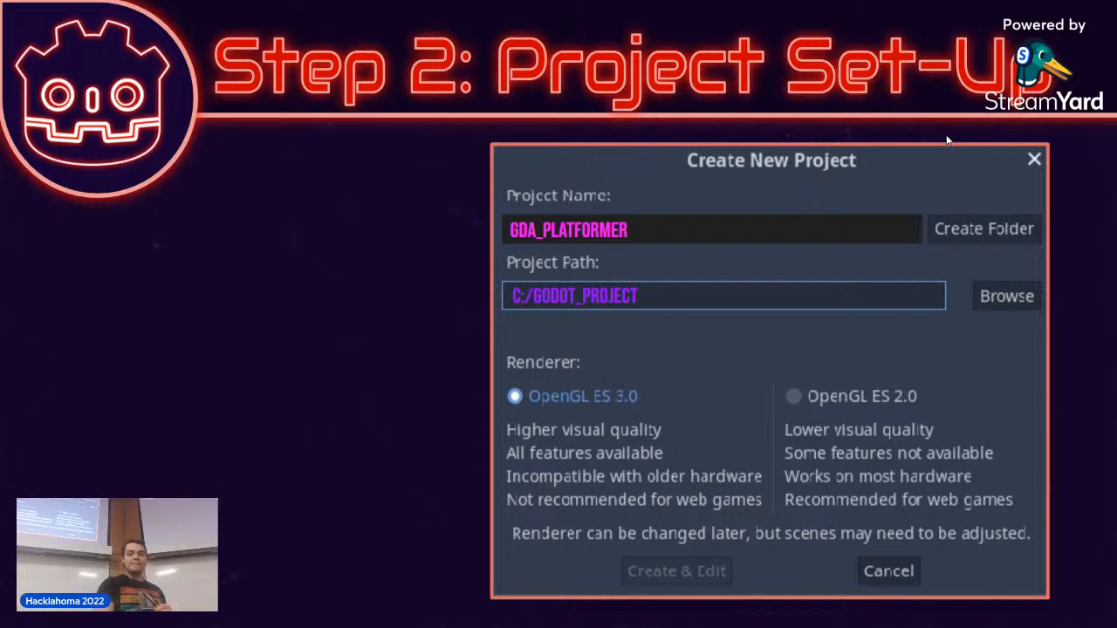
key(Right)
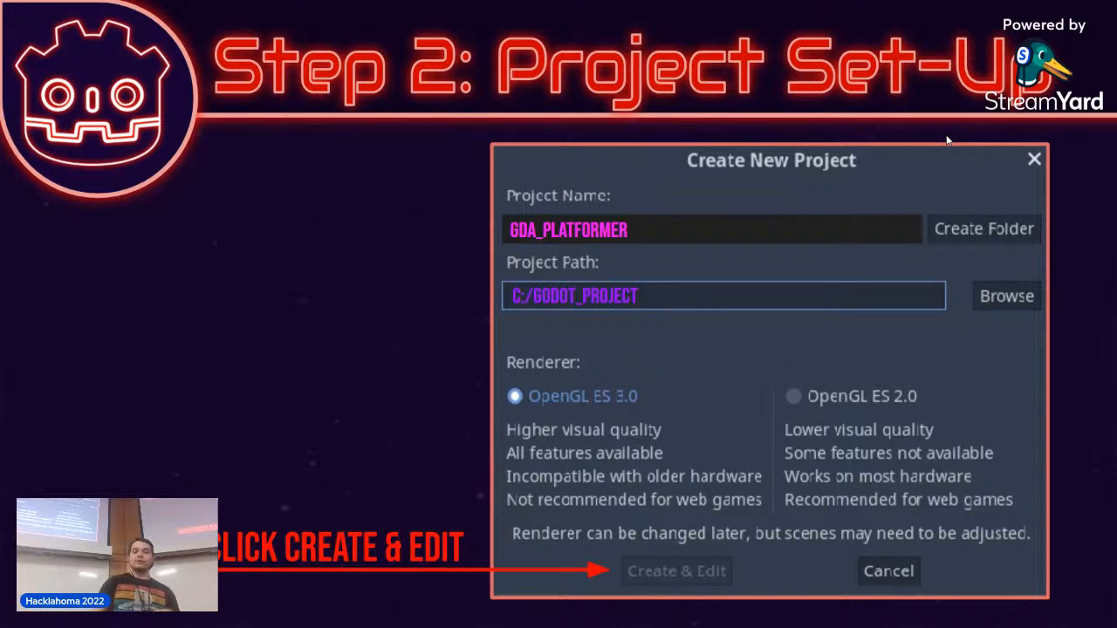
Leave the slideshow, switch to the Godot project manager and start a new project named MyPlatformer.
key(Escape)
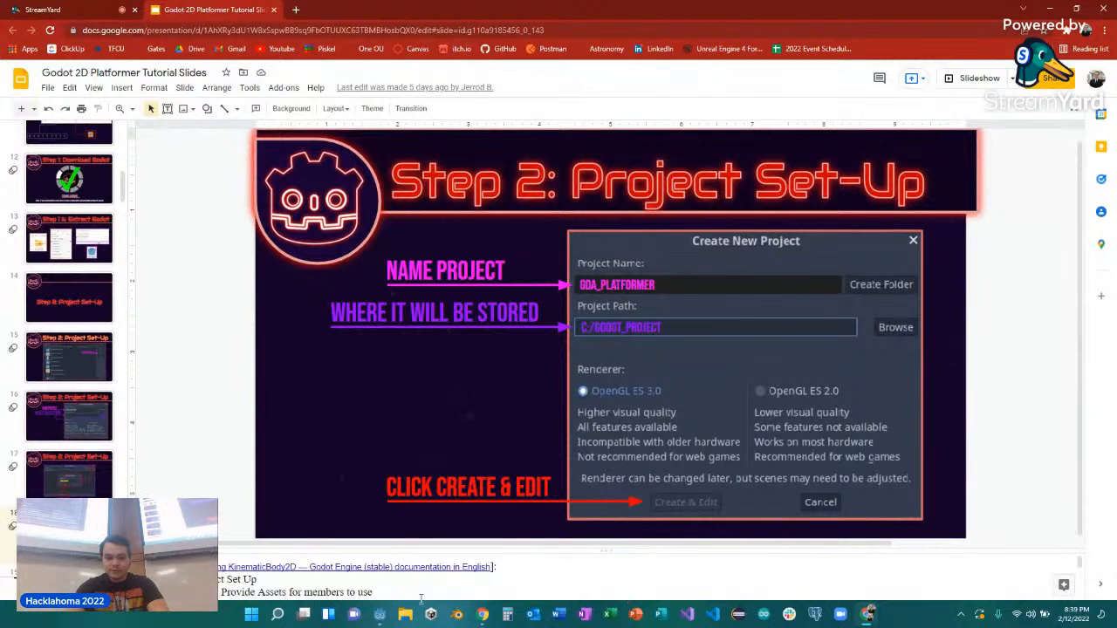
mouse_move(382, 615)
click(413, 560)
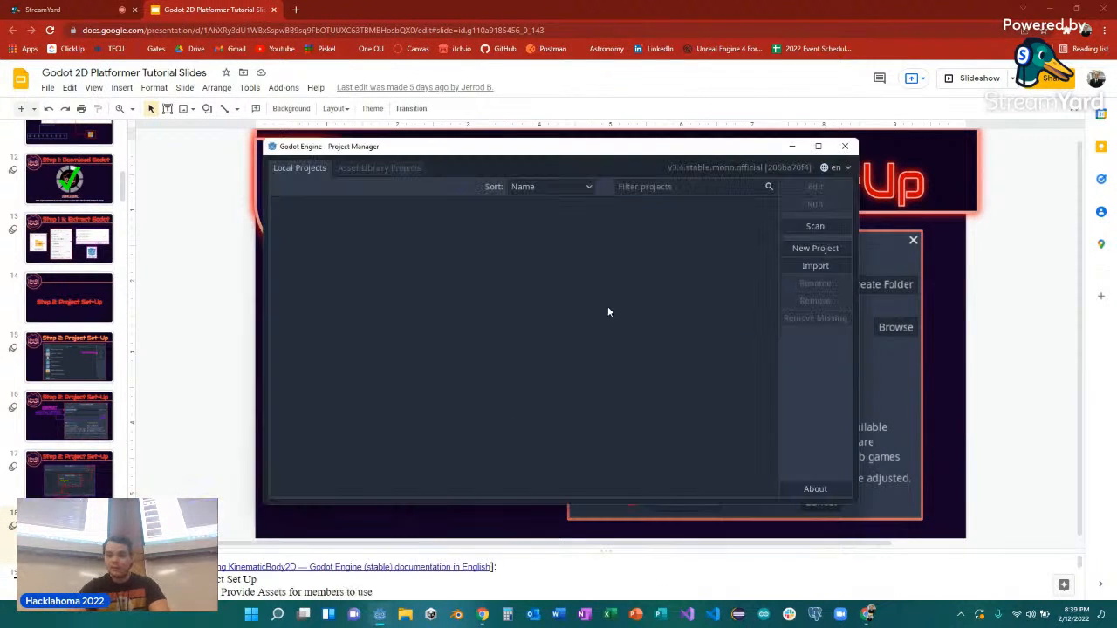
click(802, 252)
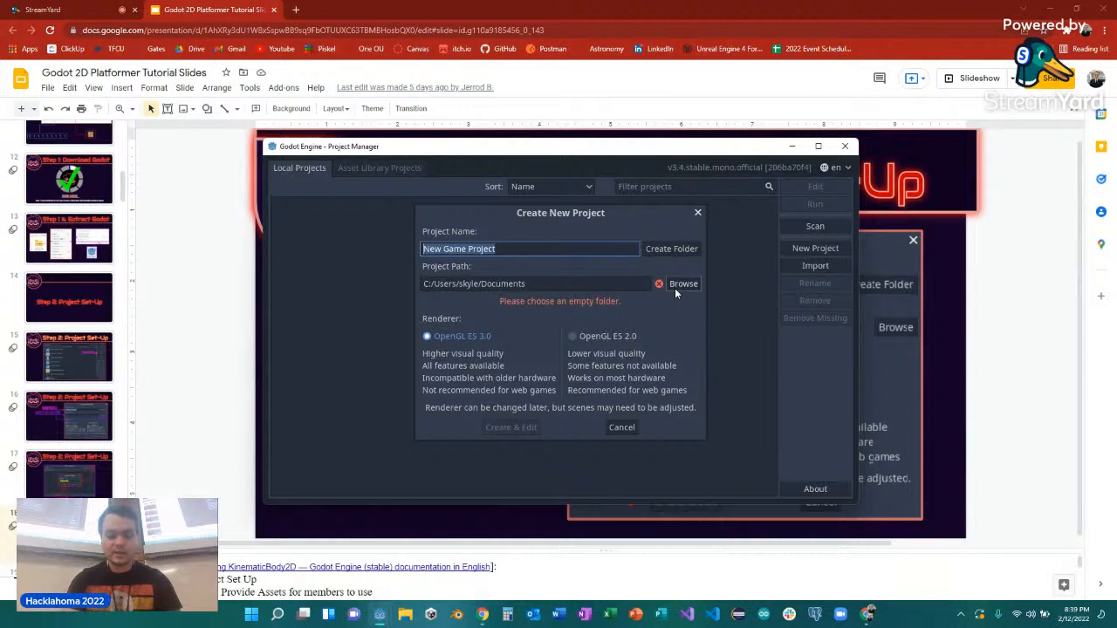
text(MyPlat)
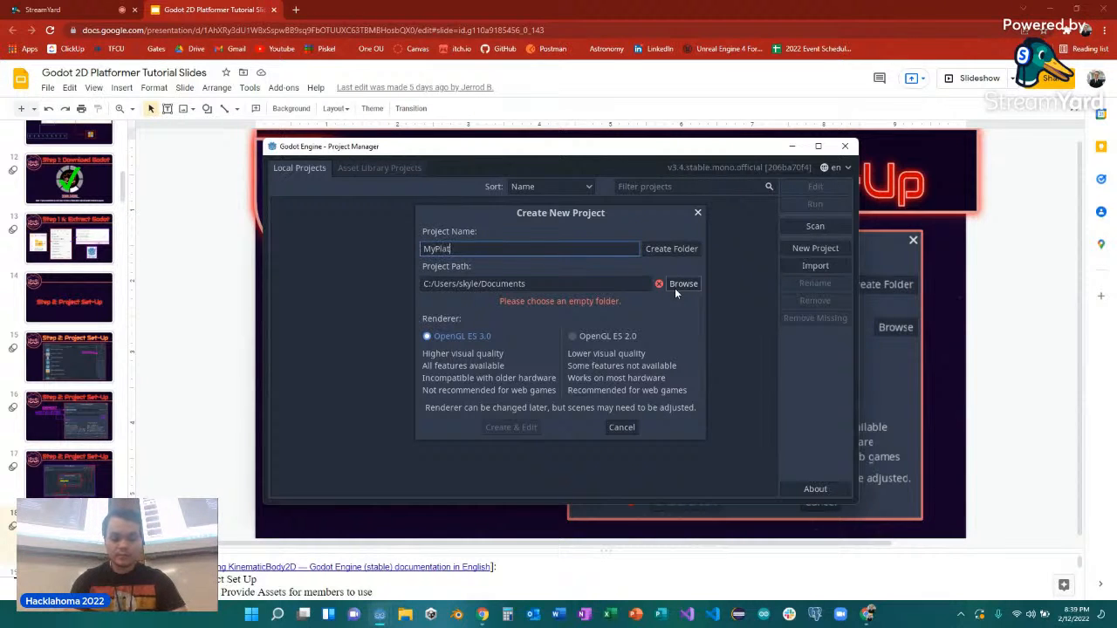
text(former)
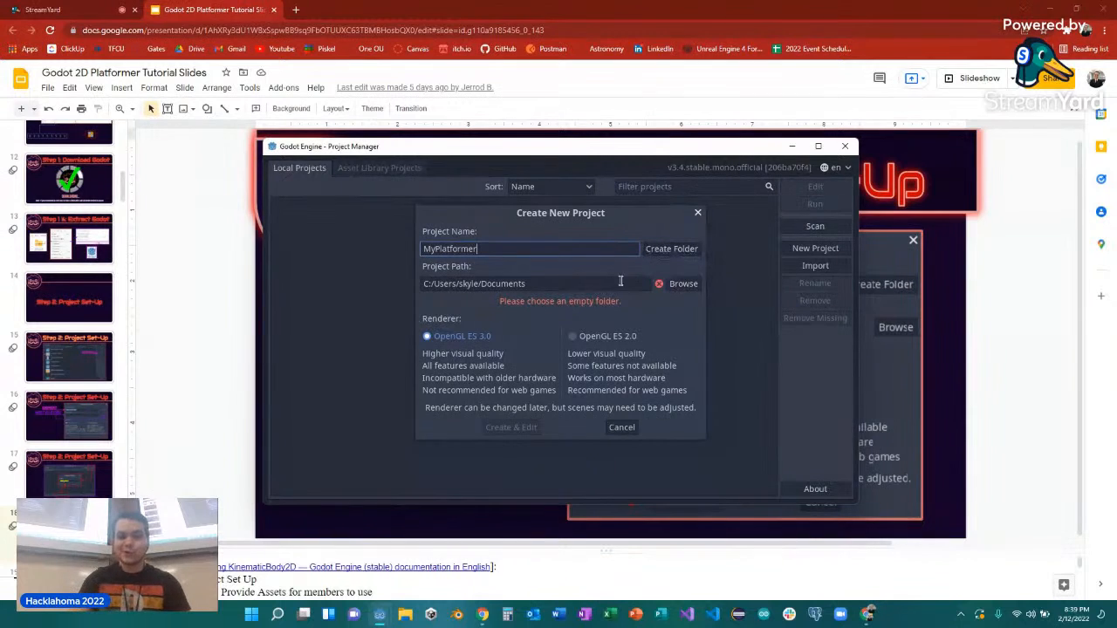
Browse for the project path and change the directory from Documents to the user's Desktop folder.
click(674, 285)
scroll(410, 332, down, 2)
scroll(419, 328, up, 2)
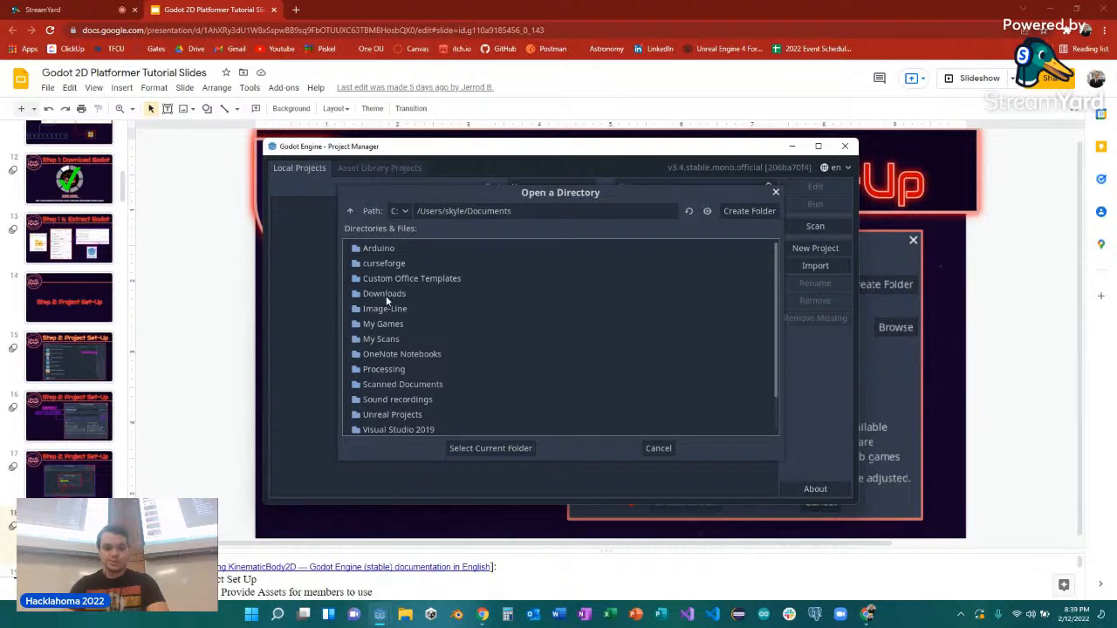
scroll(404, 353, down, 2)
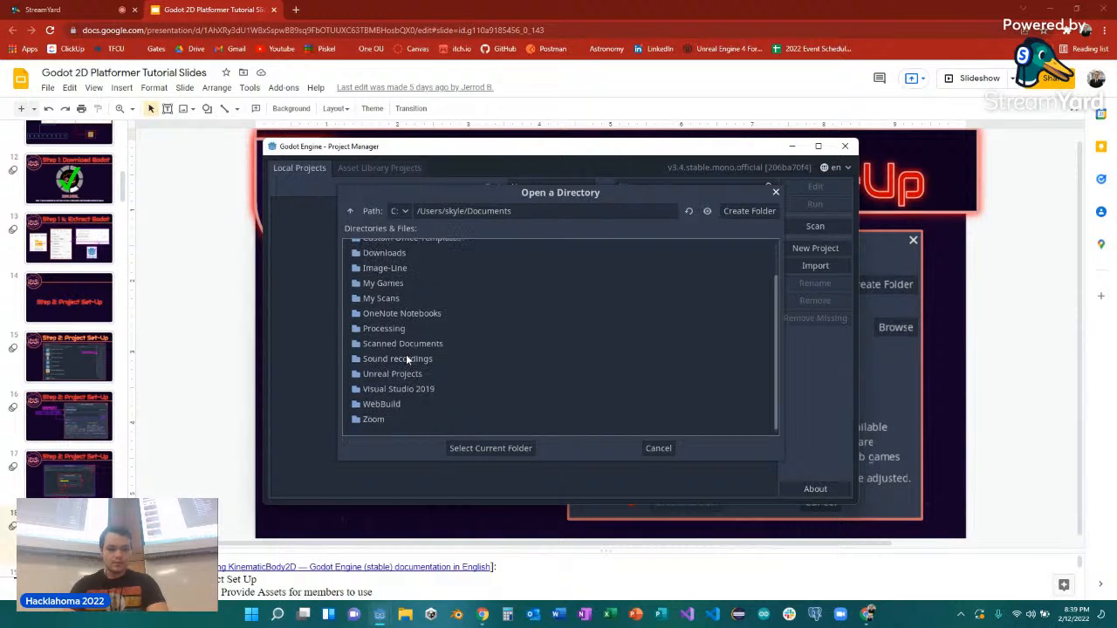
scroll(407, 357, up, 2)
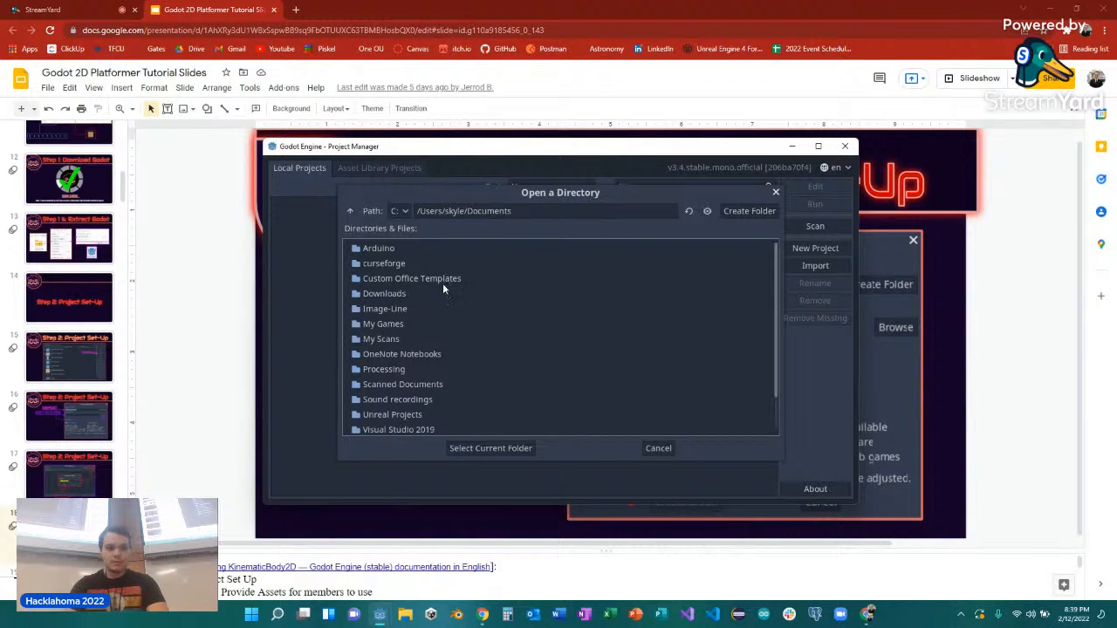
click(524, 211)
drag(523, 210, 474, 211)
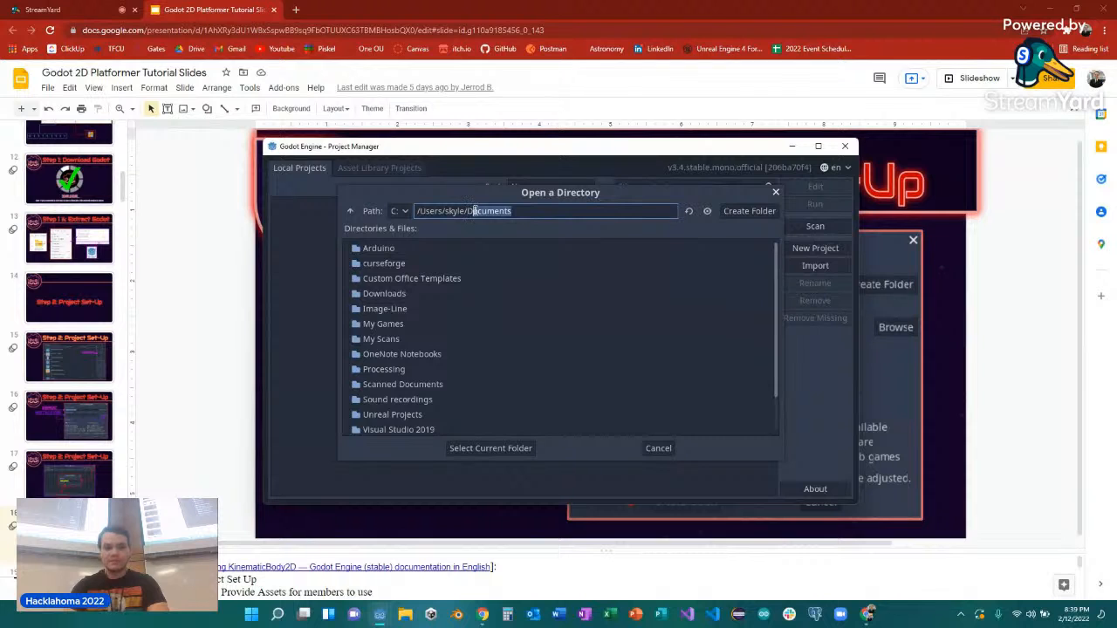
text(ek)
key(BackSpace)
text(sktop)
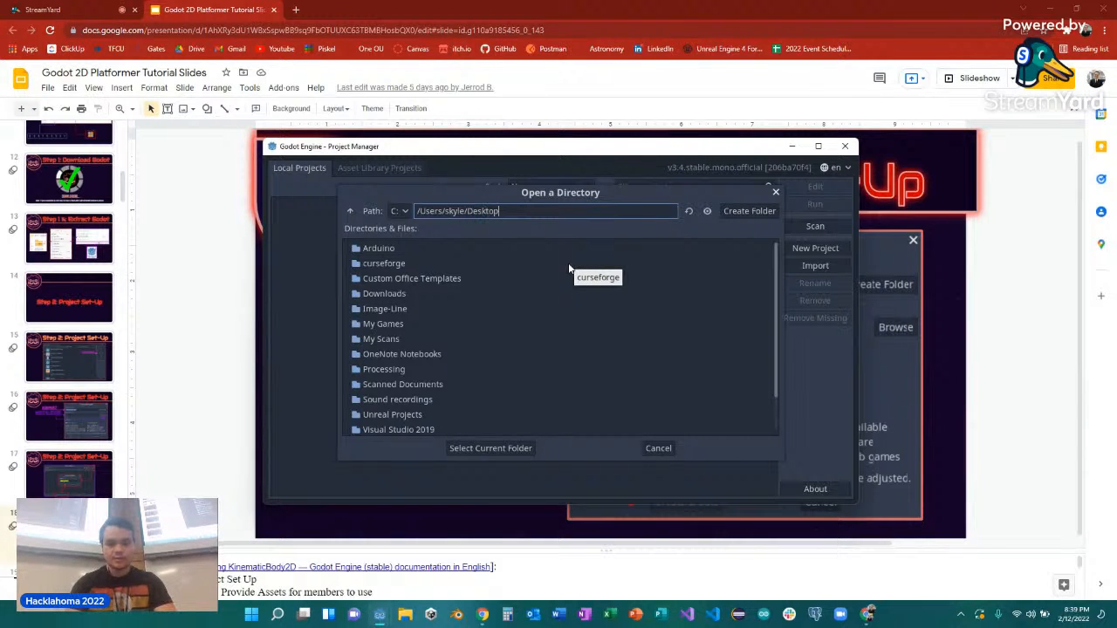
key(Return)
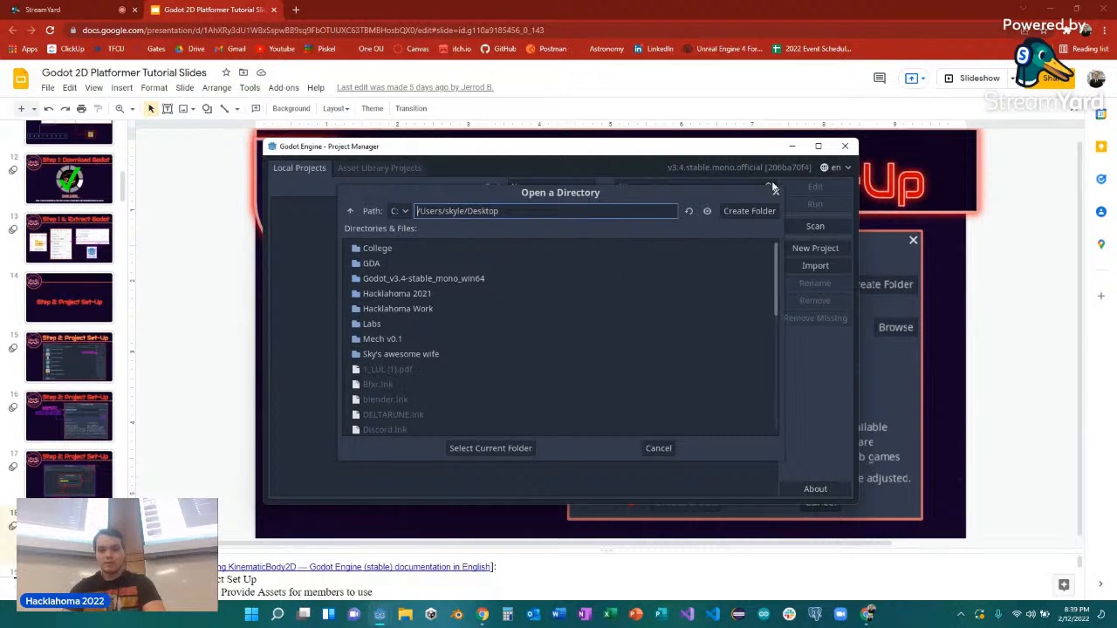
Create the project in a new Desktop folder named Demo and open it for editing.
click(750, 211)
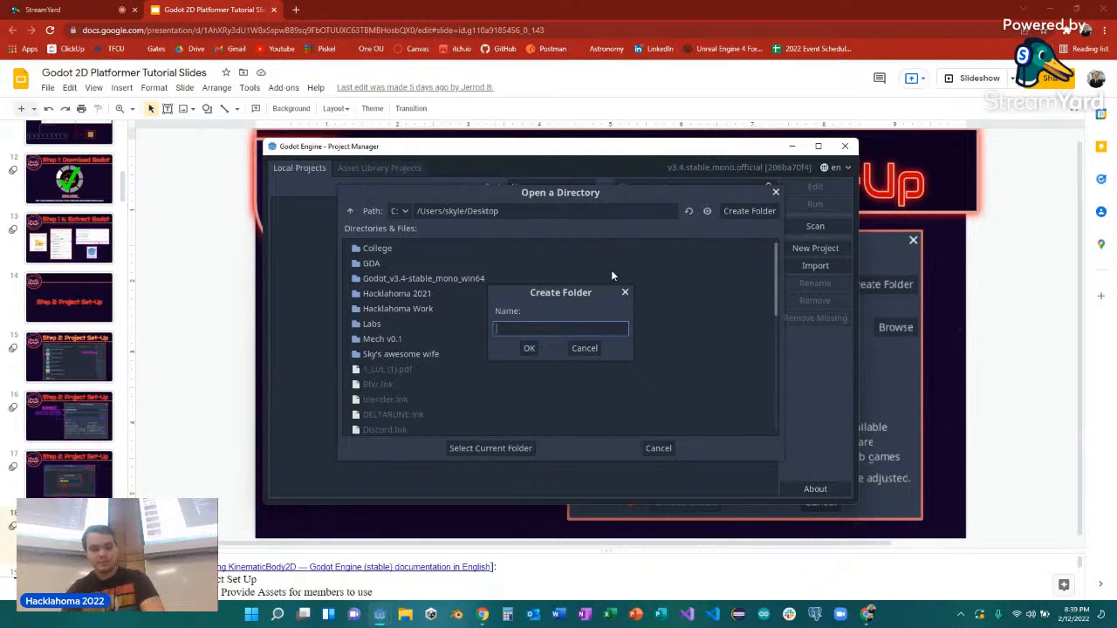
text(Demo)
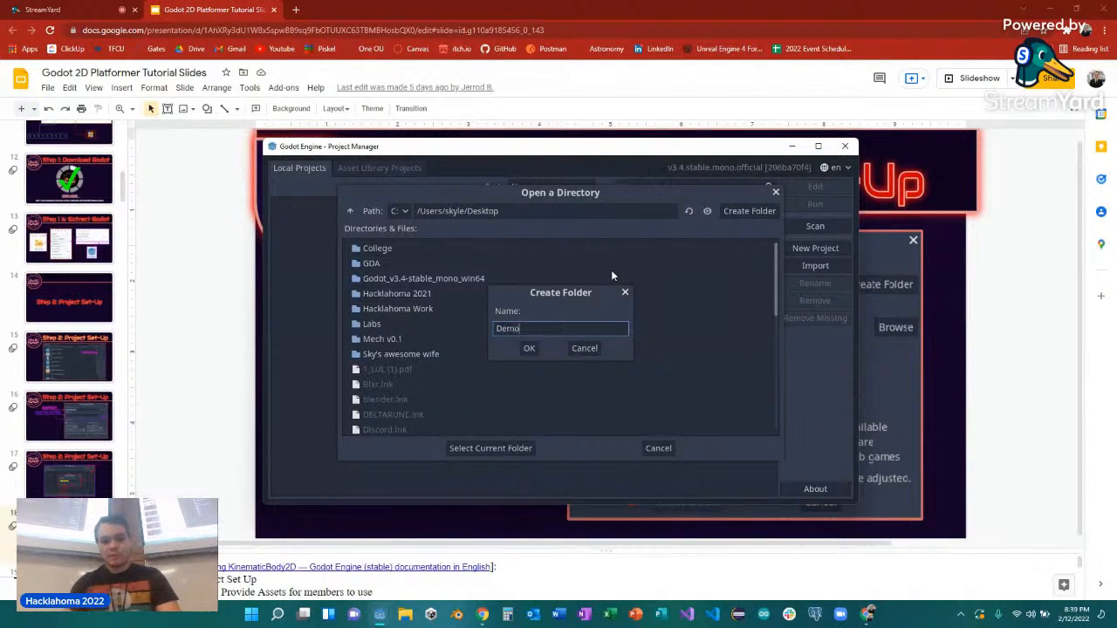
click(529, 348)
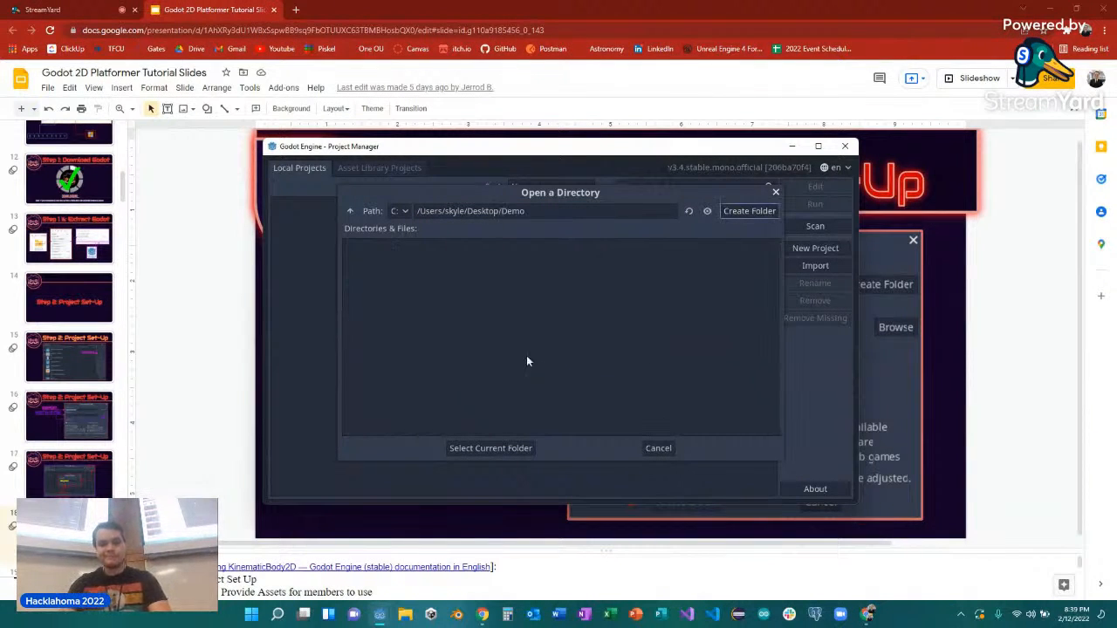
click(507, 448)
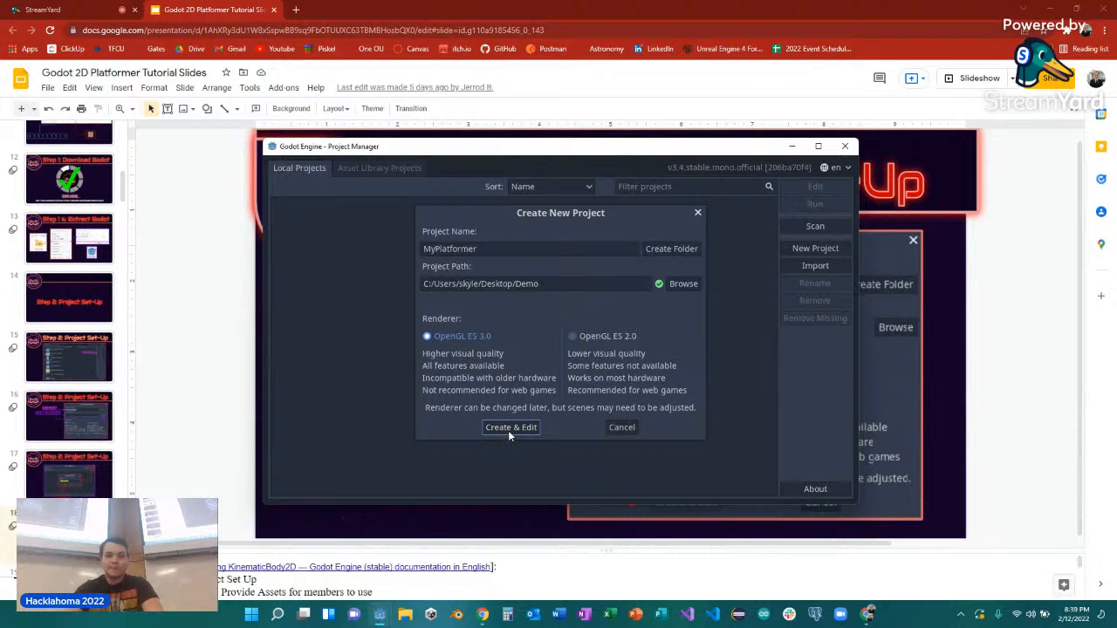
click(509, 428)
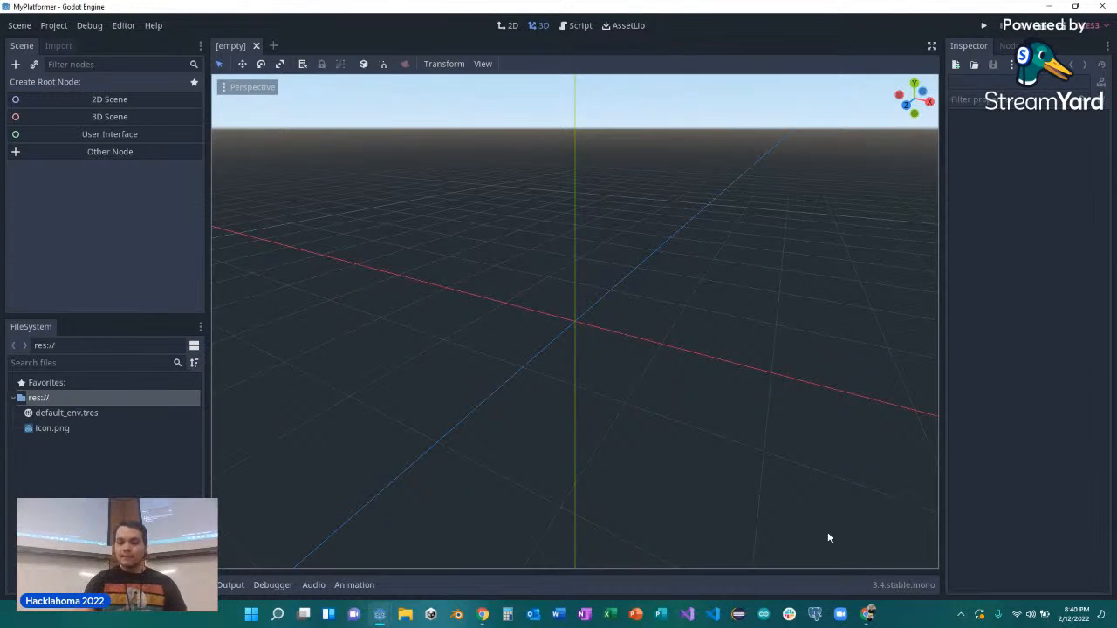
Switch to the Godot 2D Platformer Tutorial Slides in Google Slides and start the slideshow.
click(872, 622)
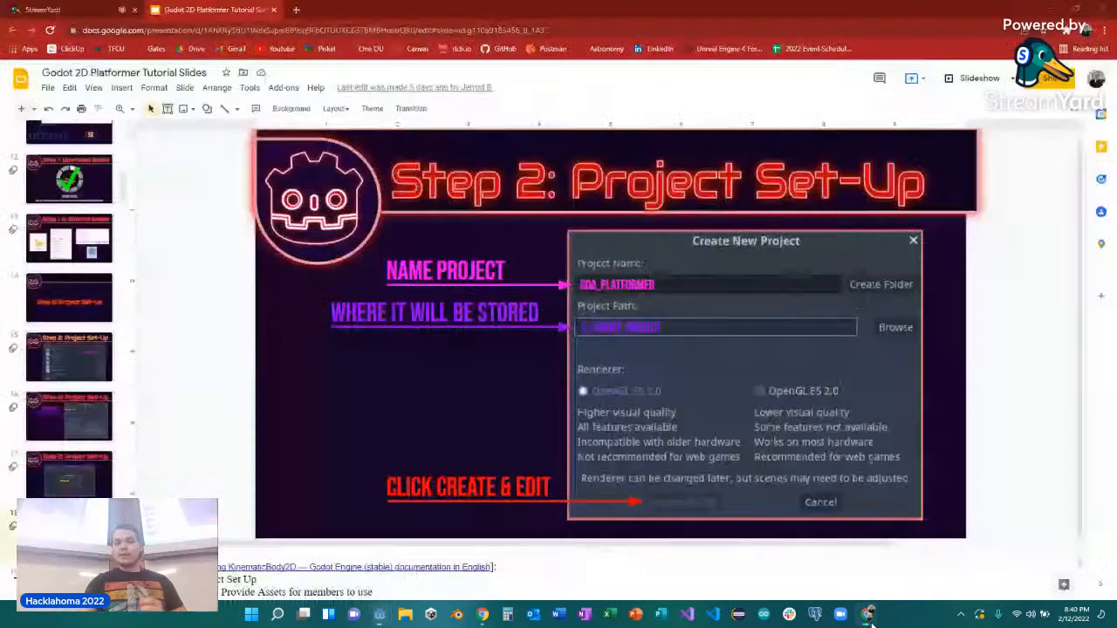
click(966, 80)
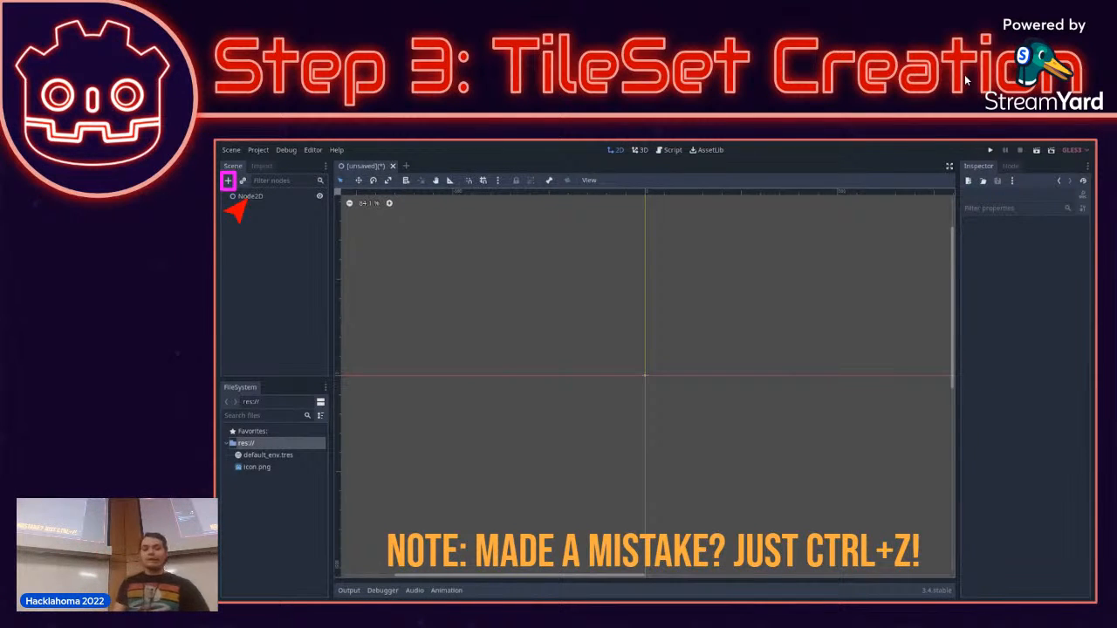
key(Right)
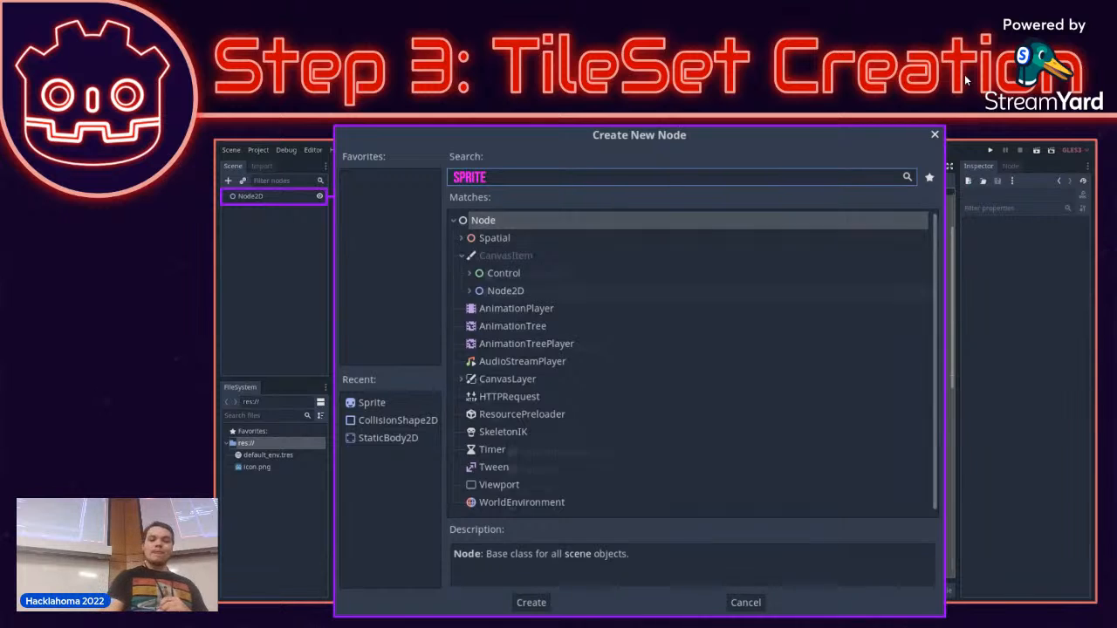
key(Right)
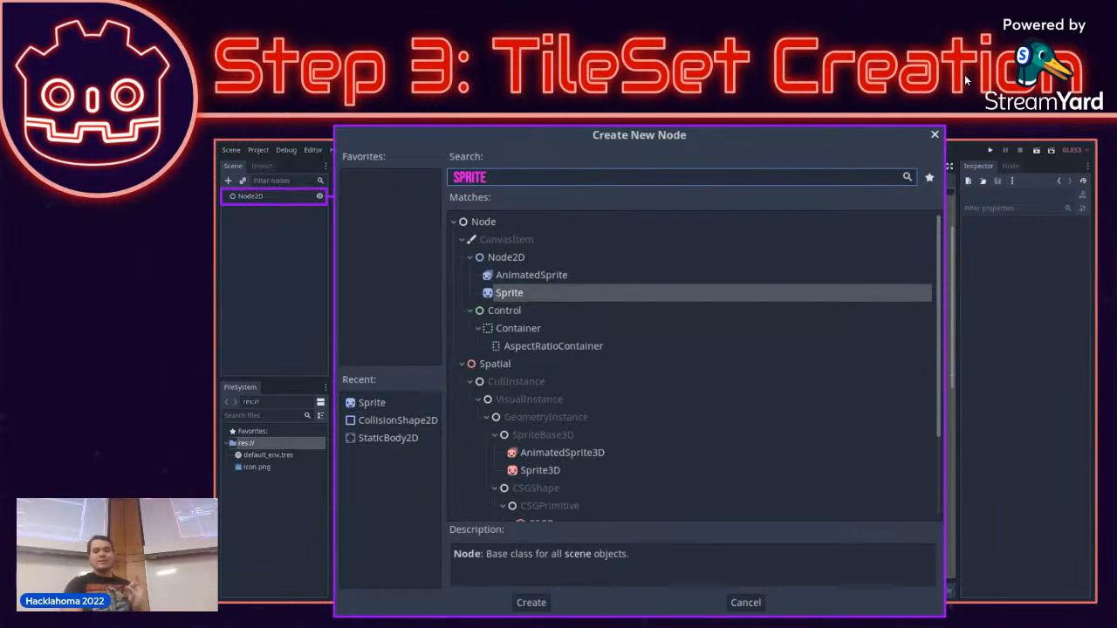
key(Right)
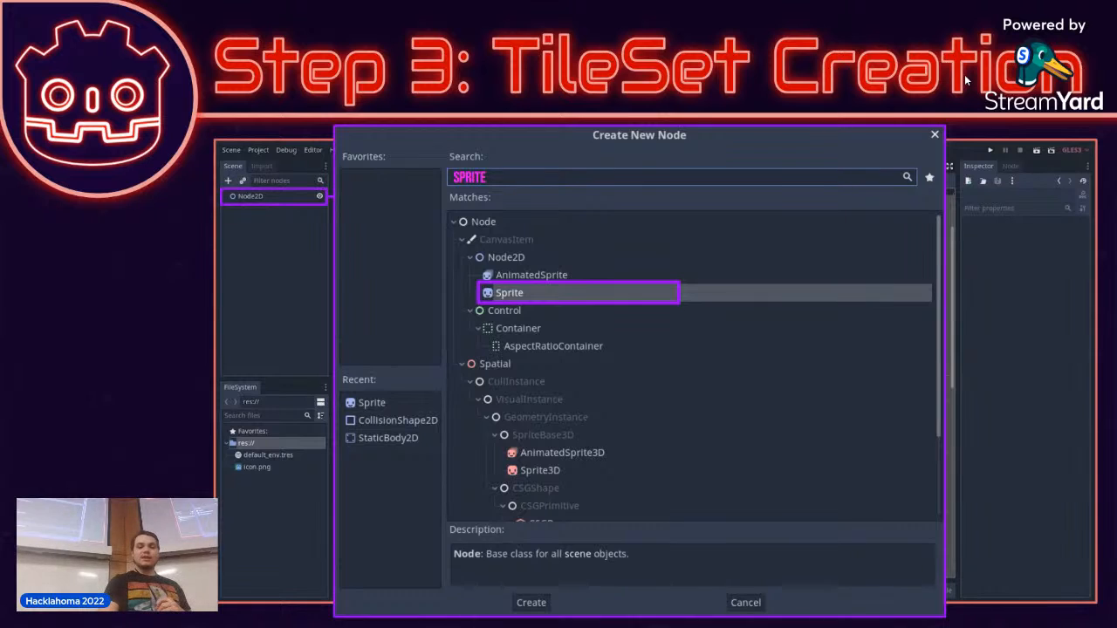
key(Right)
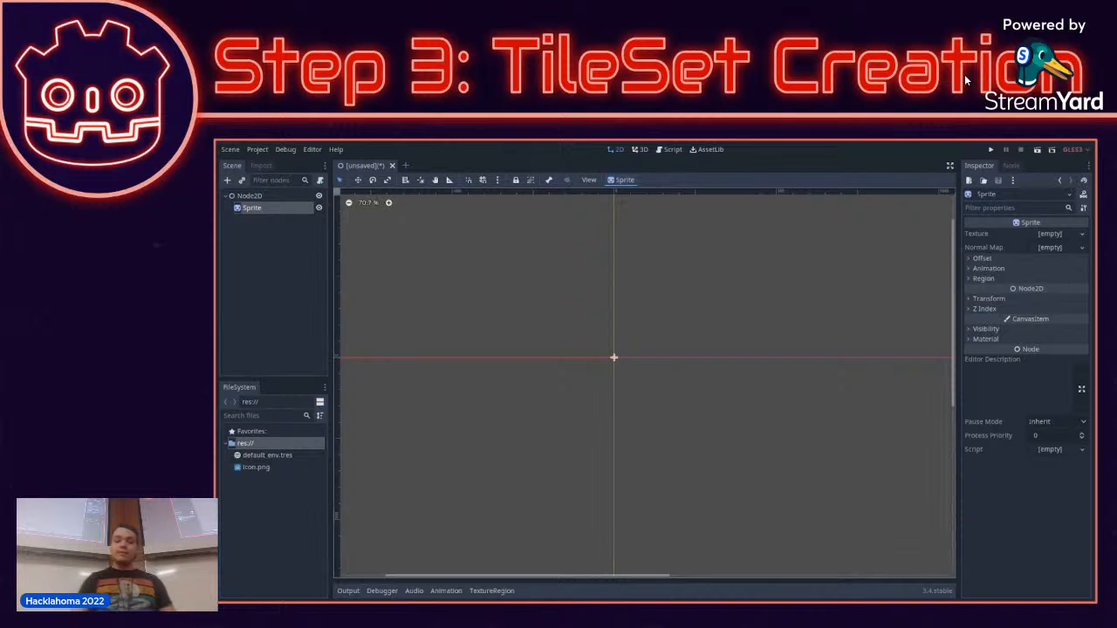
key(Right)
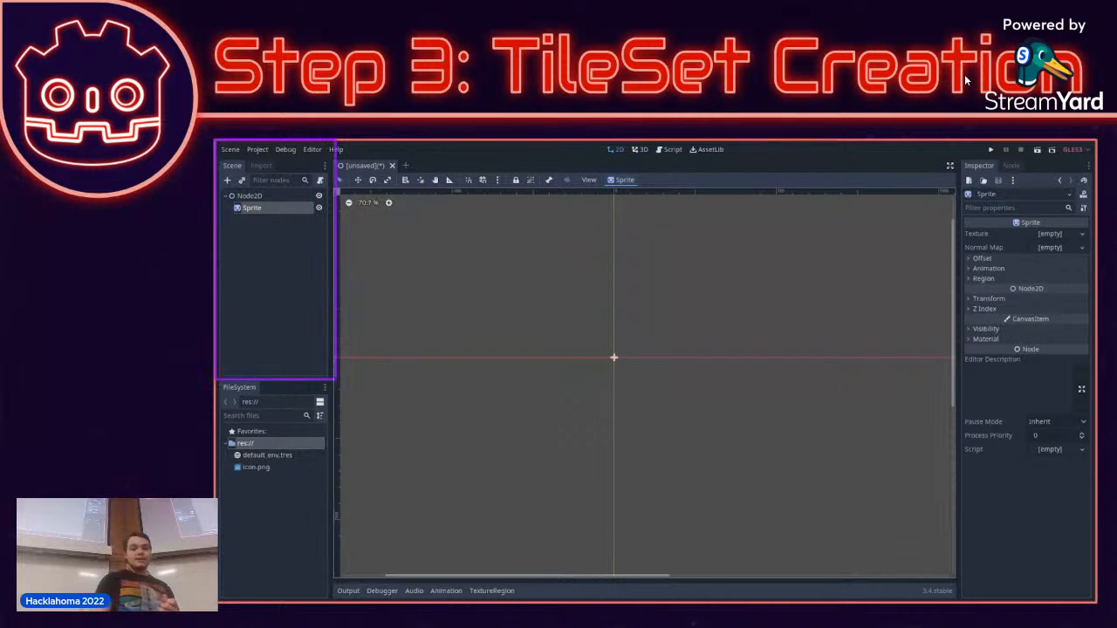
key(Right)
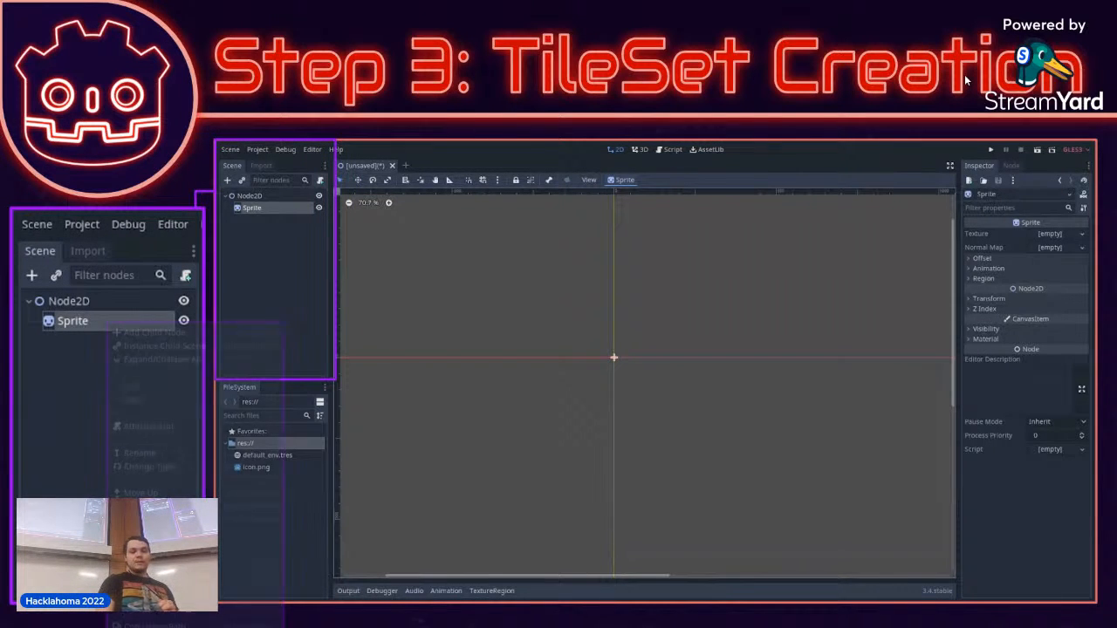
key(Right)
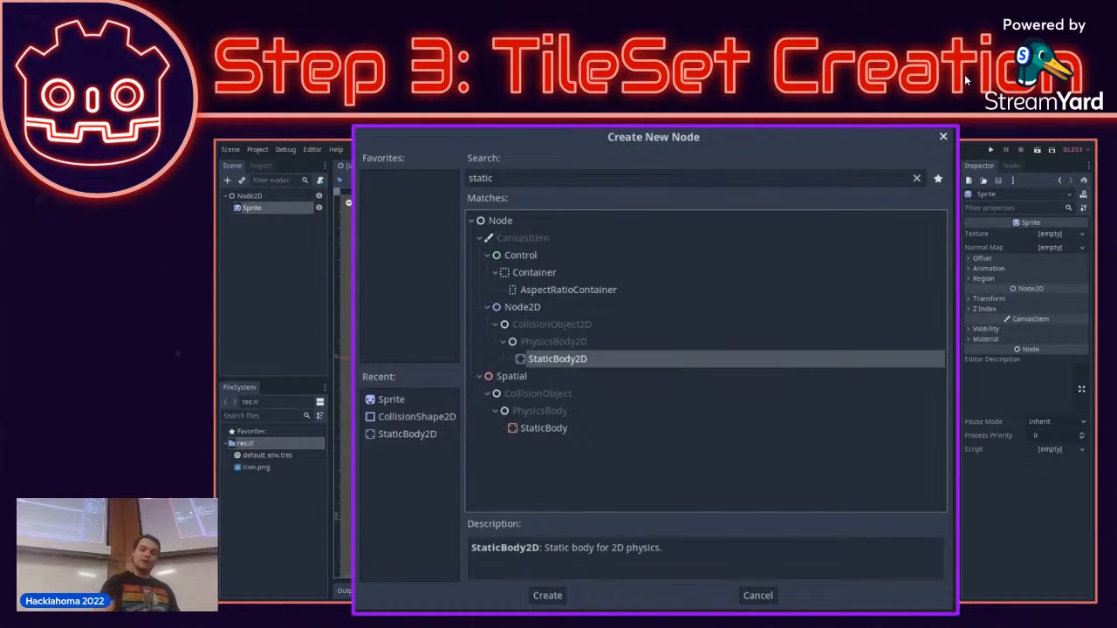
key(Right)
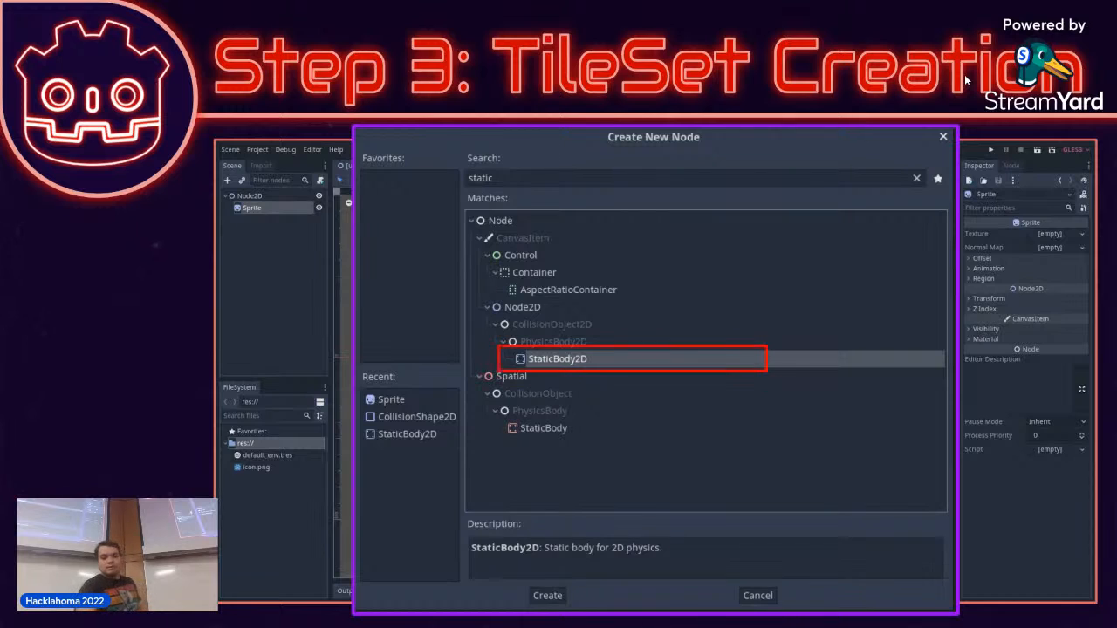
key(Right)
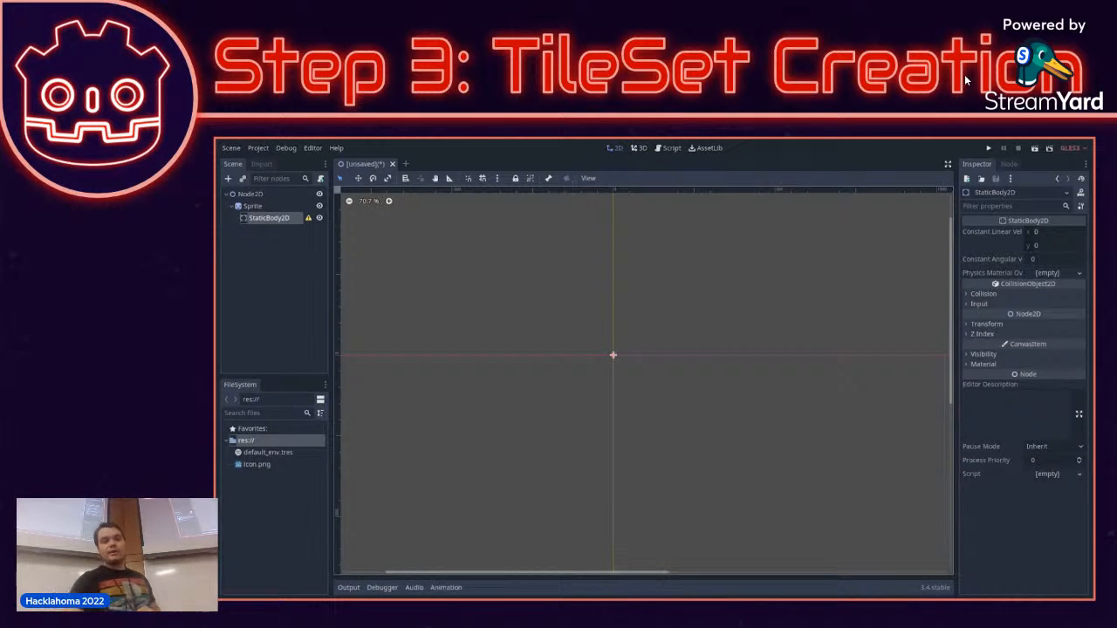
right_click(271, 218)
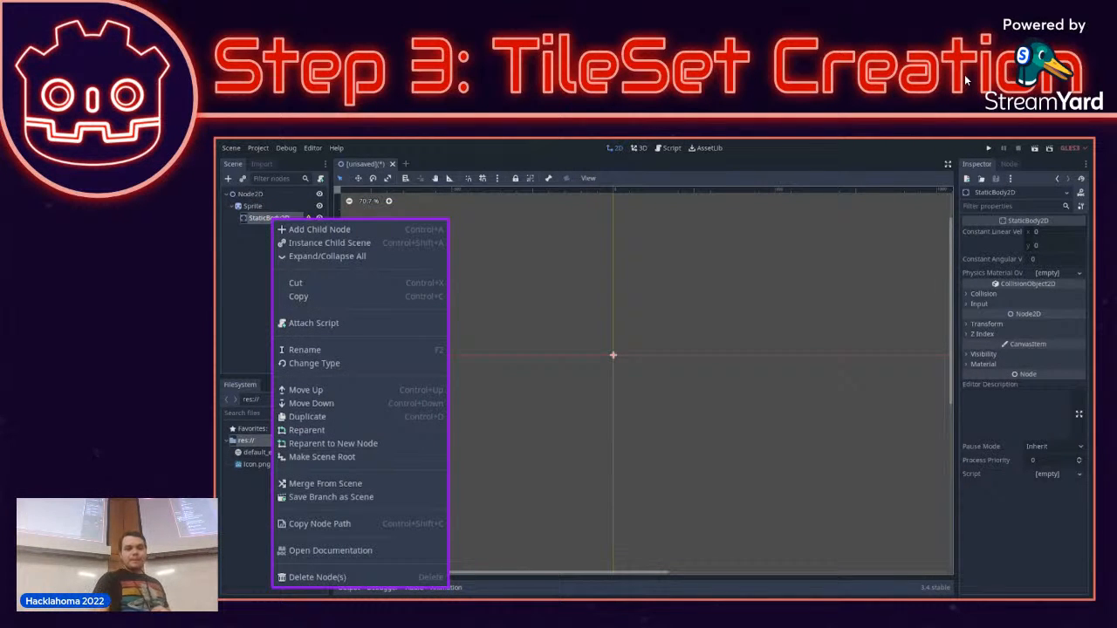
key(Right)
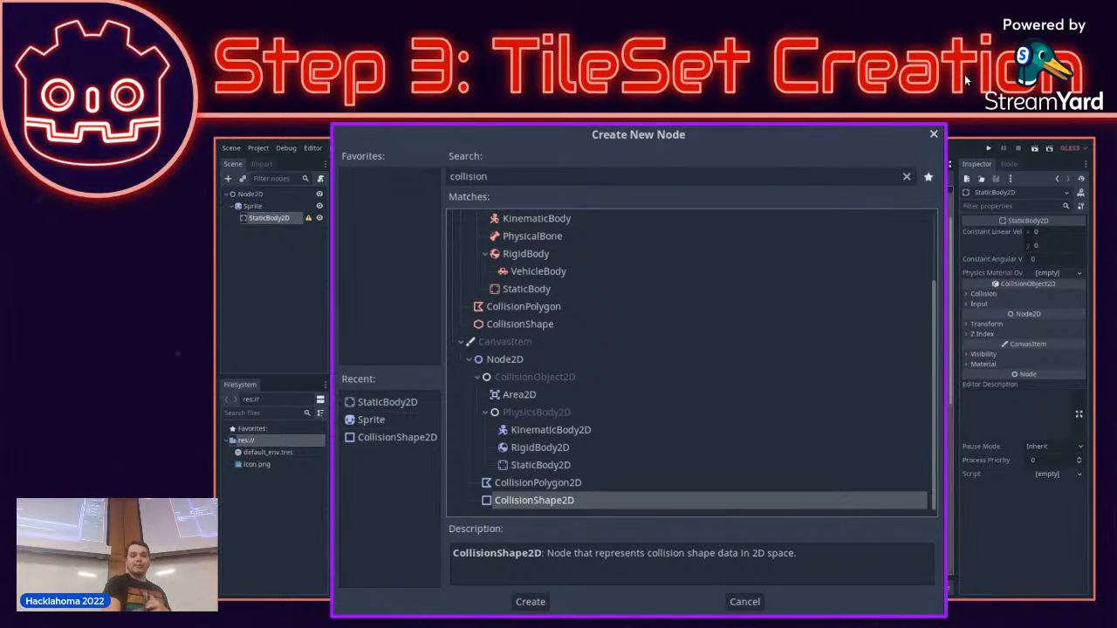
key(Right)
key(Right)
key(Right)
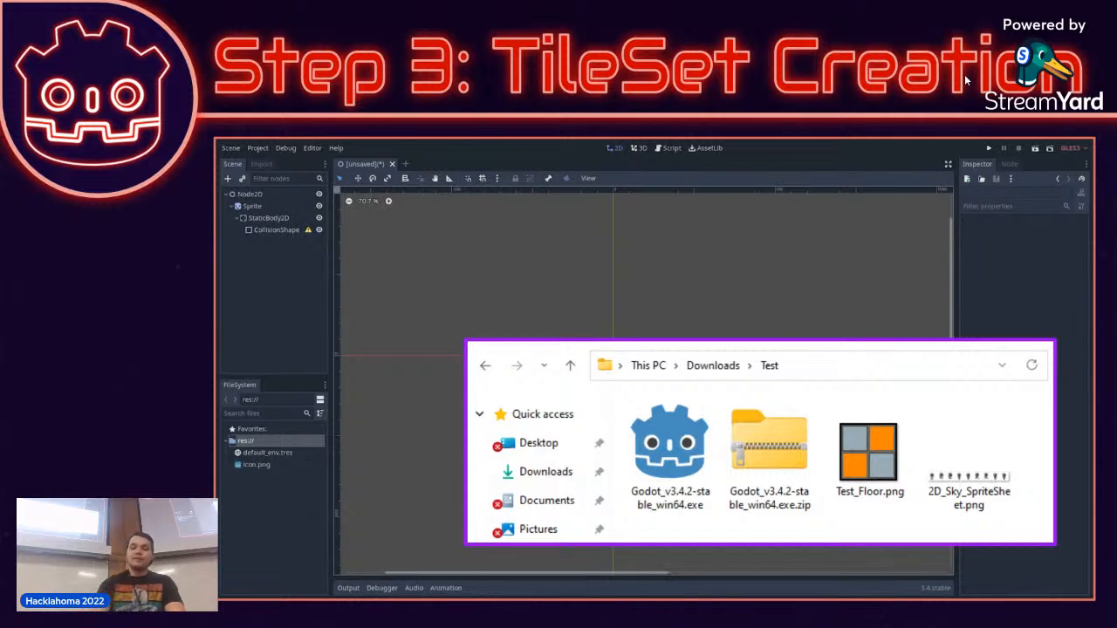
drag(869, 452, 266, 476)
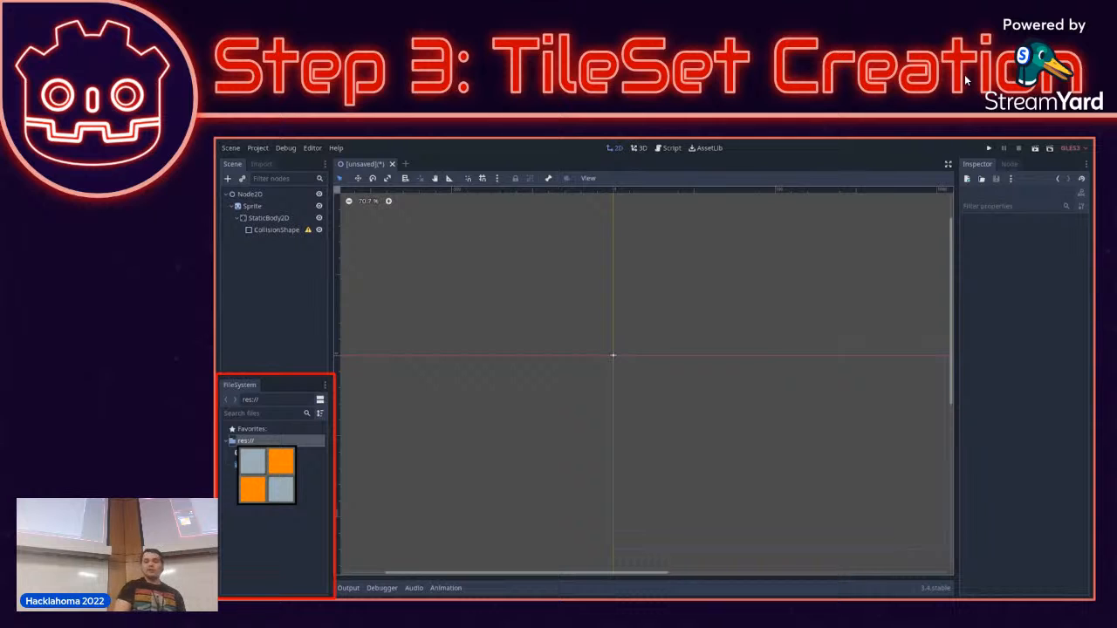
Leave the slideshow, switch to the Godot editor and create a 2D Scene root node.
key(Escape)
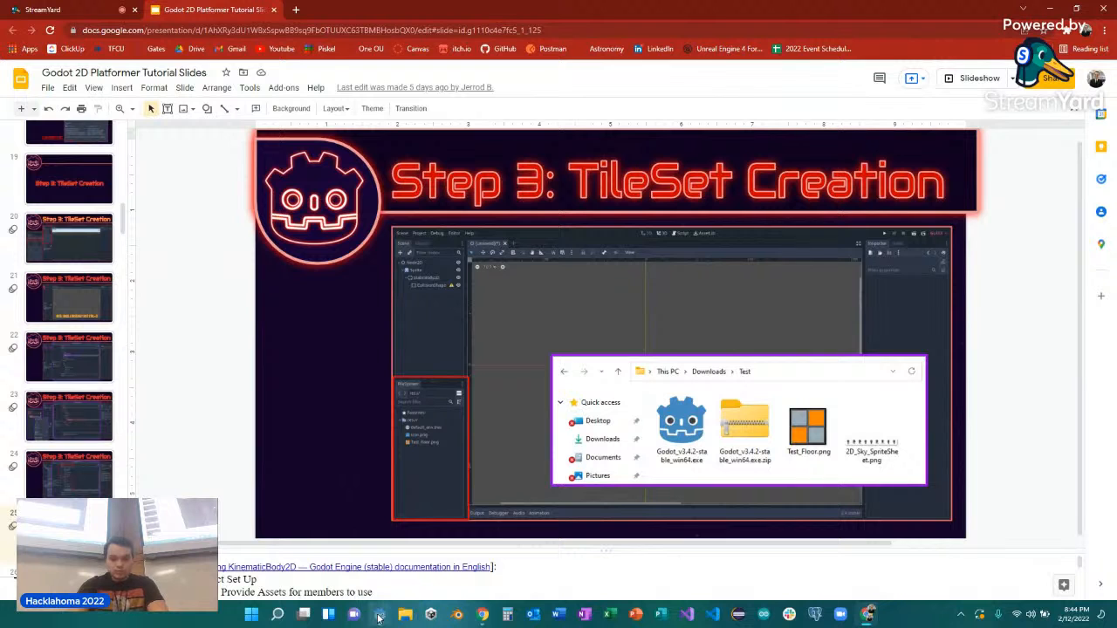
mouse_move(379, 614)
click(425, 559)
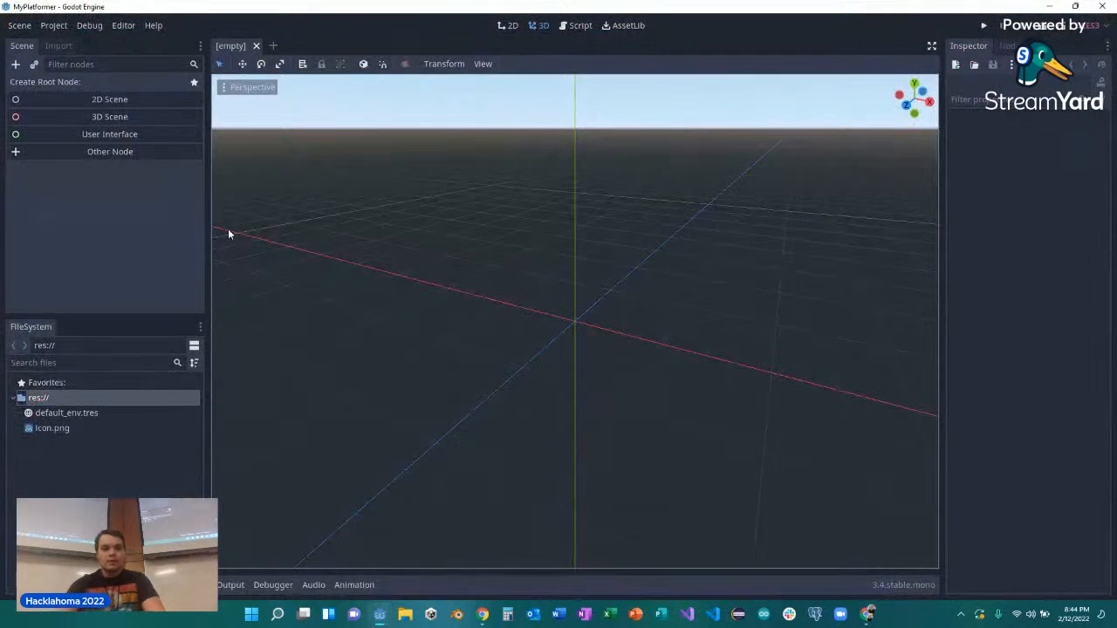
click(97, 101)
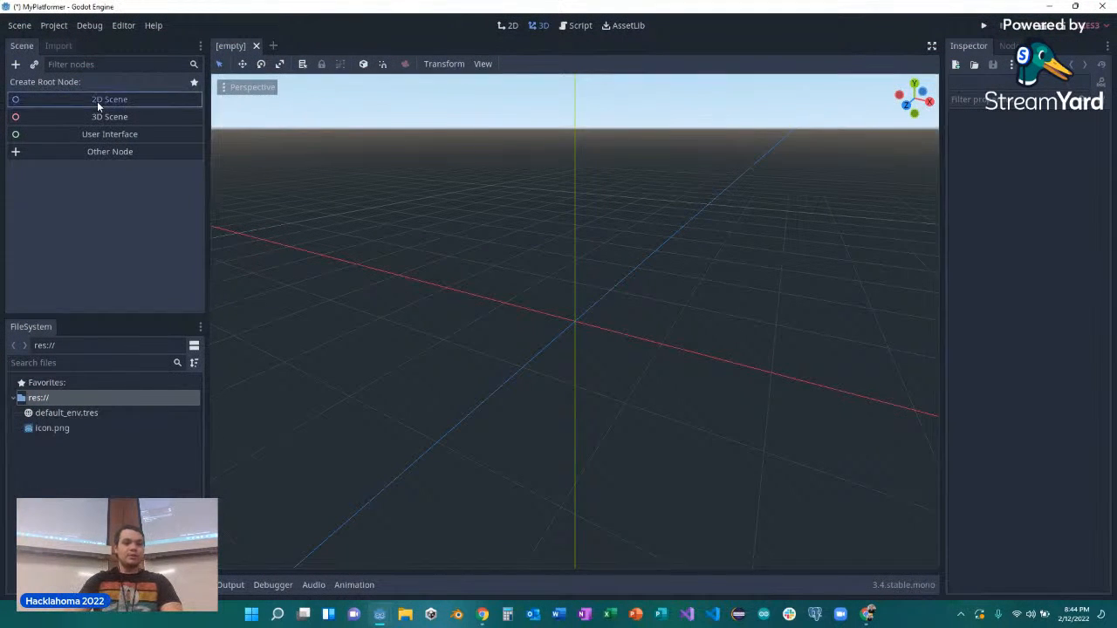
Add a Sprite node as a child of the Node2D root.
right_click(50, 85)
click(92, 91)
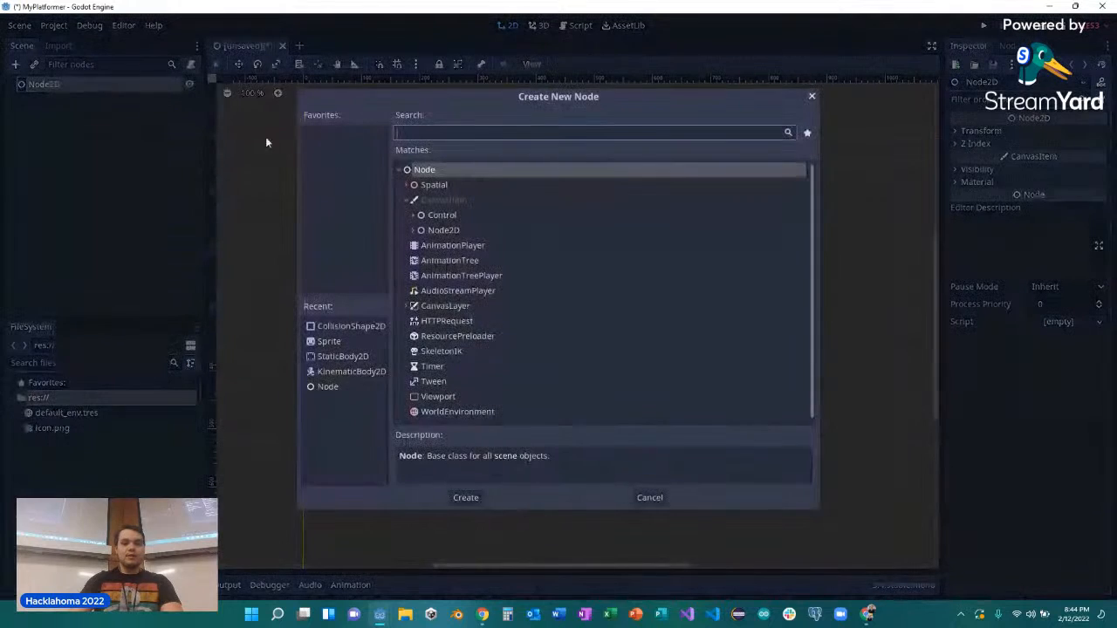
text(sprit)
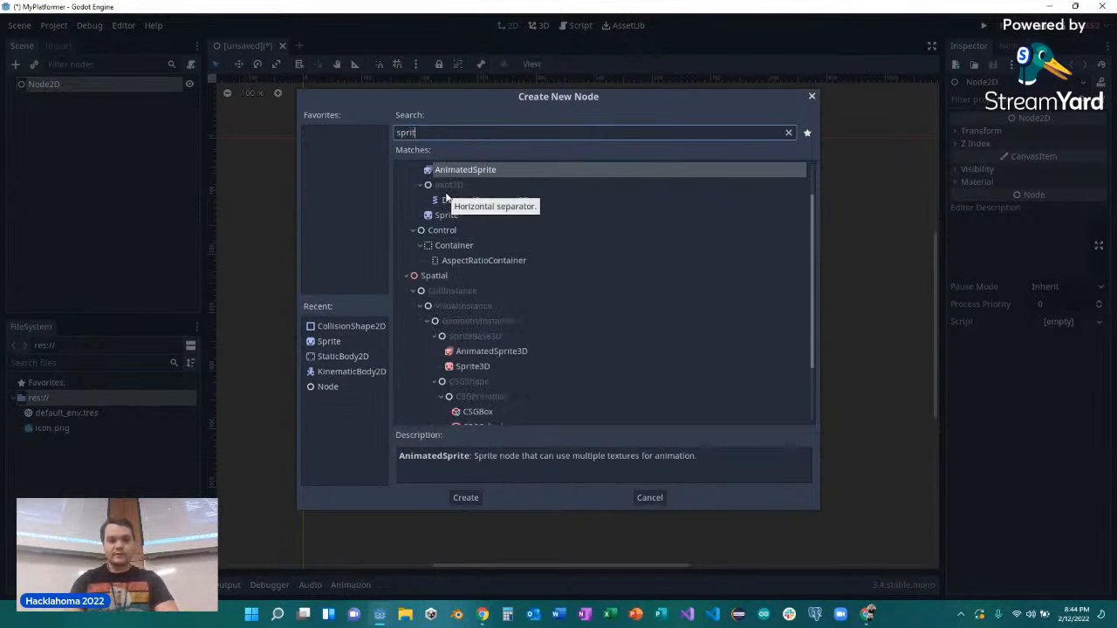
double_click(451, 216)
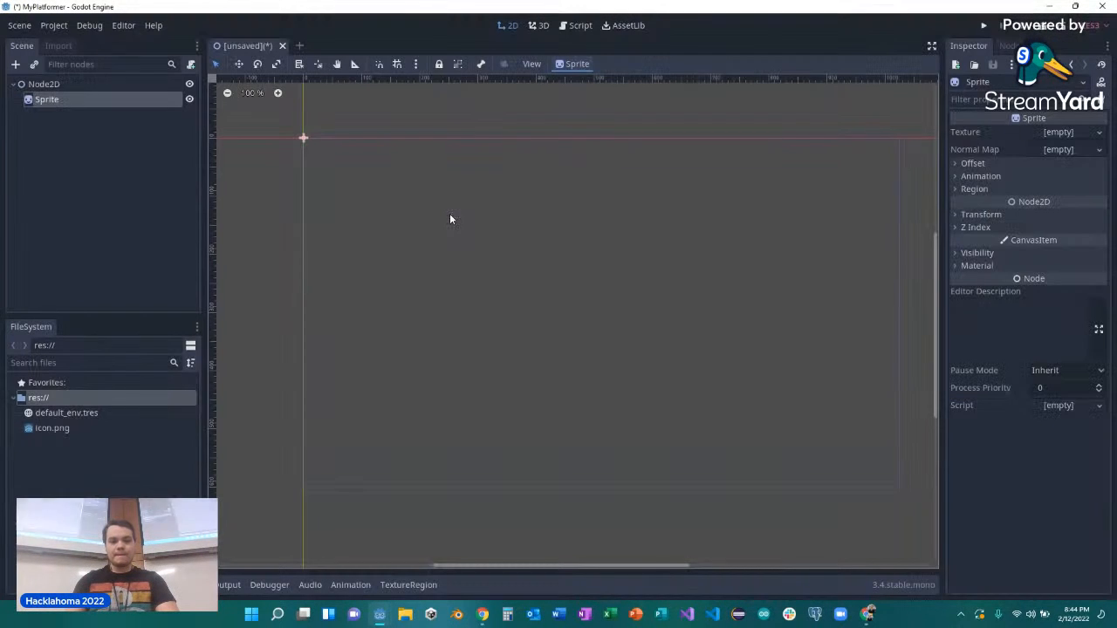
Add a StaticBody2D node as a child of the Sprite.
right_click(58, 98)
click(88, 111)
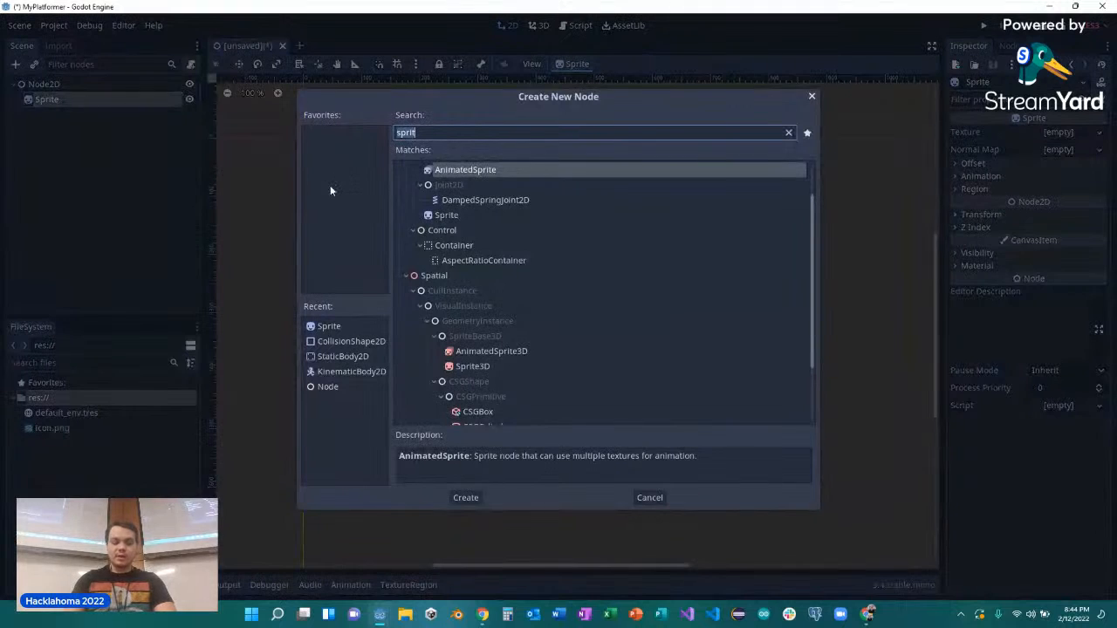
text(stati)
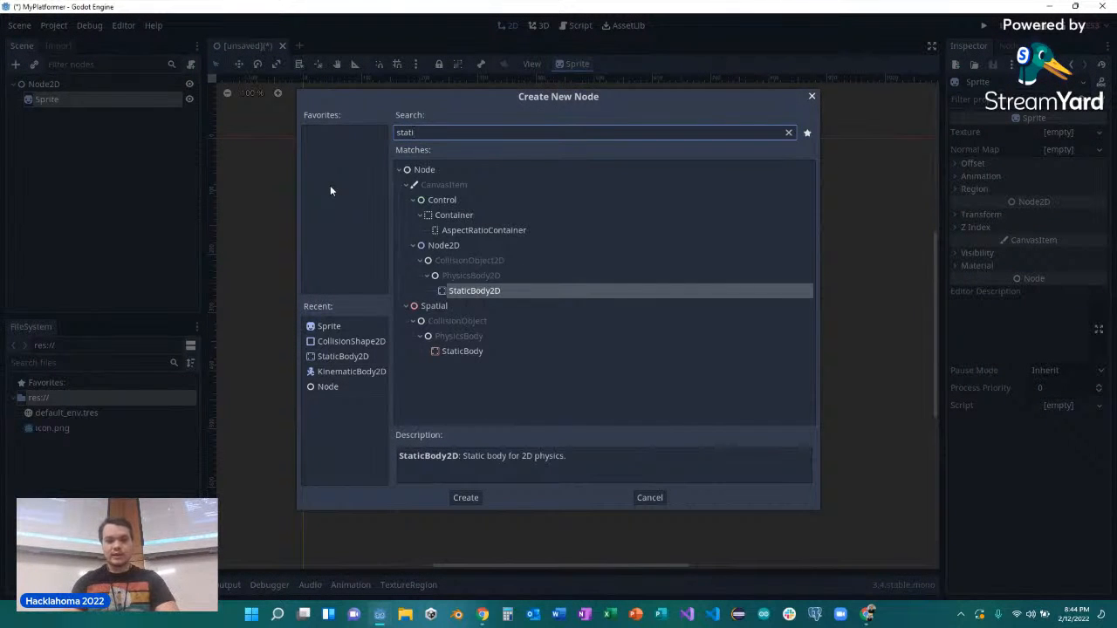
click(473, 292)
Add a CollisionShape2D node as a child of the StaticBody2D, leaving the scene unsaved.
right_click(53, 118)
click(86, 127)
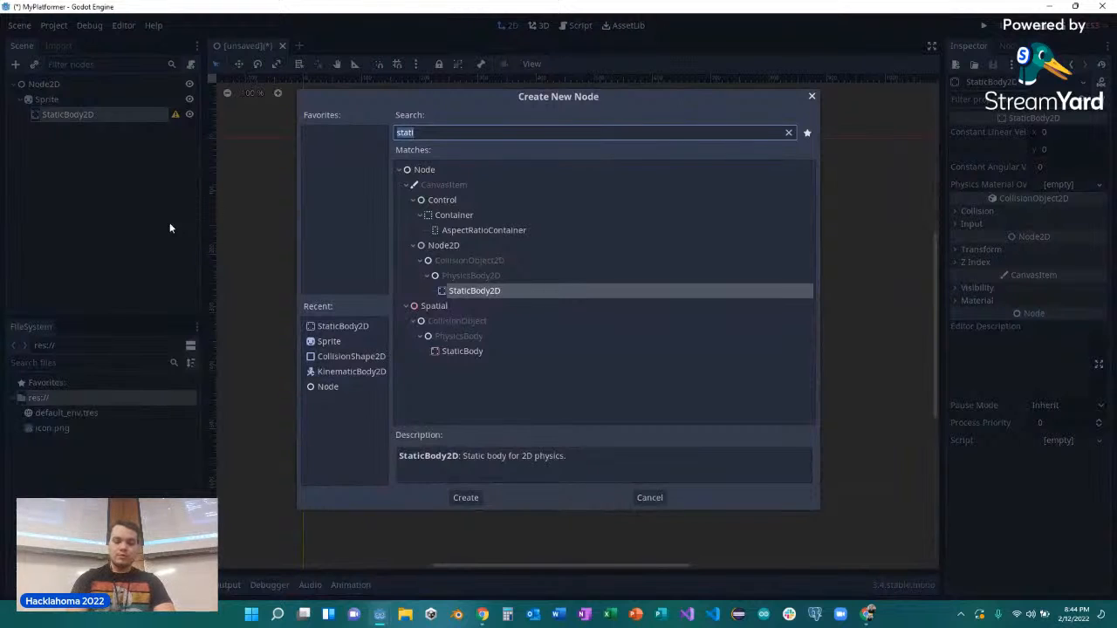
text(col)
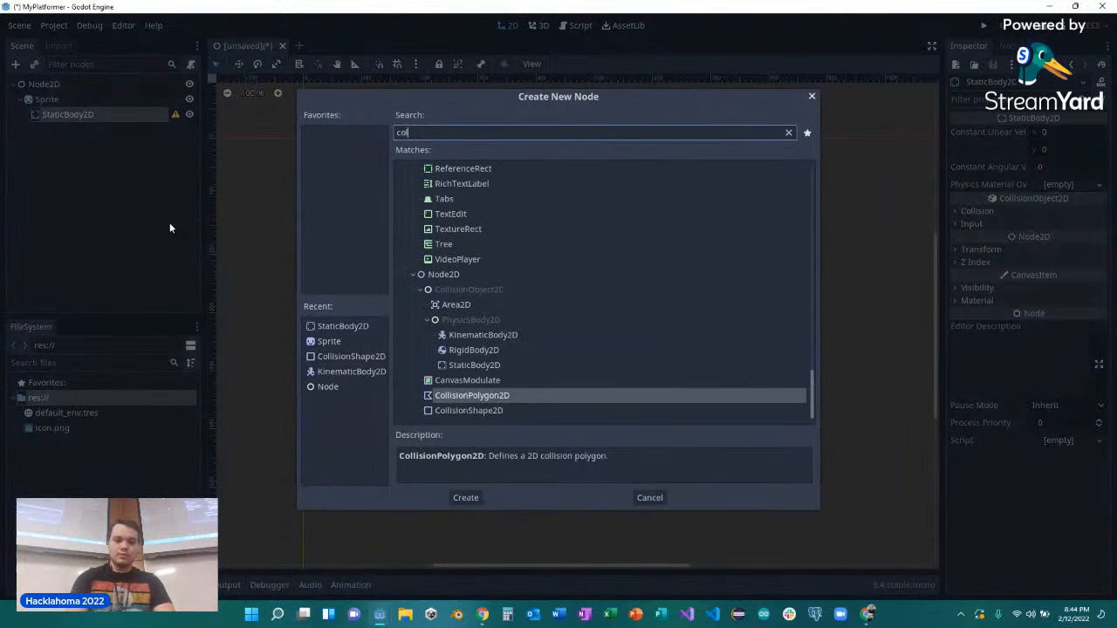
double_click(499, 411)
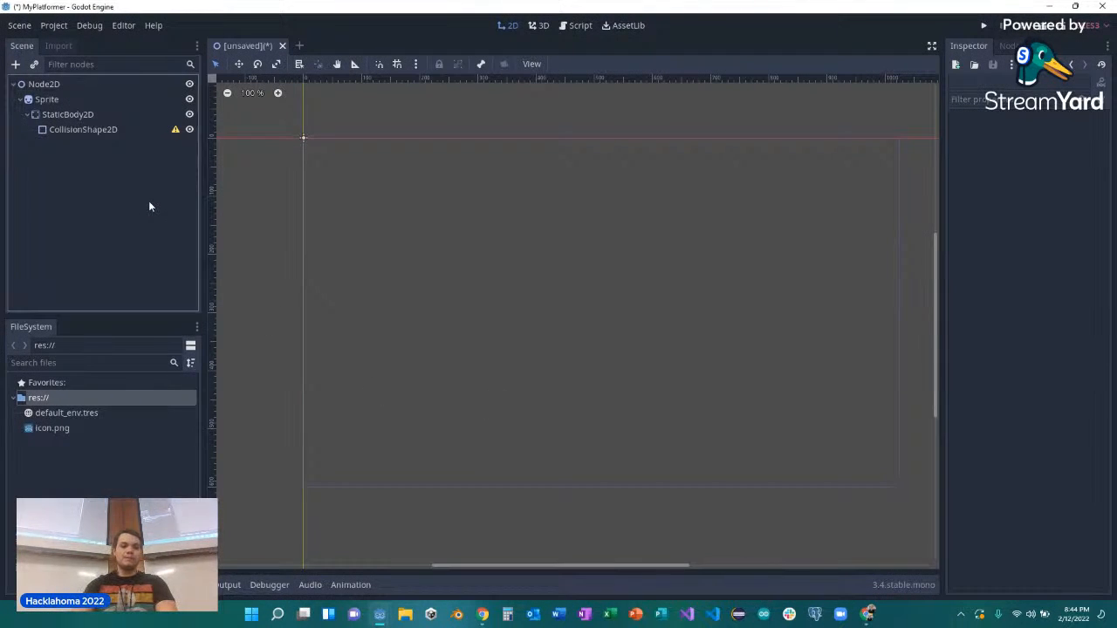
key(ctrl+s)
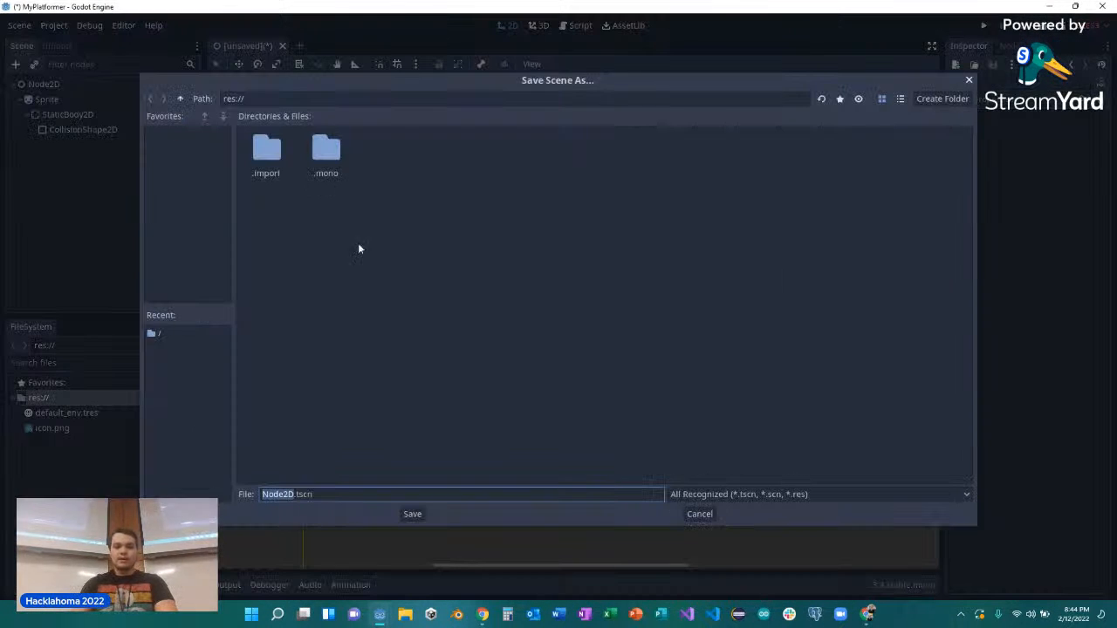
click(702, 514)
Switch to the Hacklahoma announcements channel in Discord and open the GDA Workshop's Assets link in Google Drive.
click(868, 614)
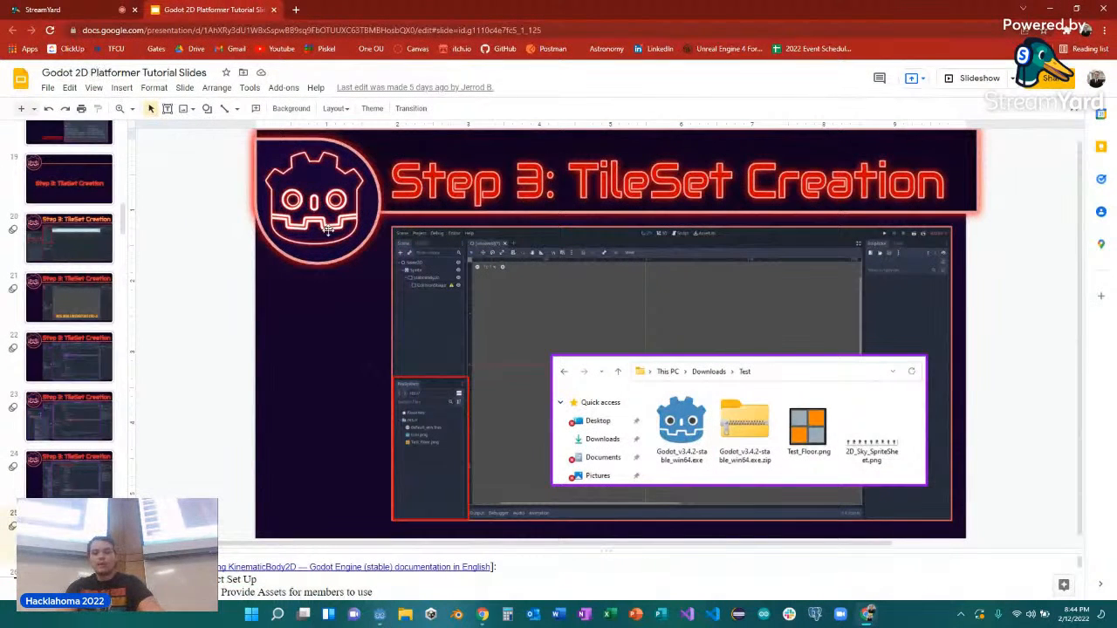
click(1047, 10)
click(1047, 11)
double_click(1039, 14)
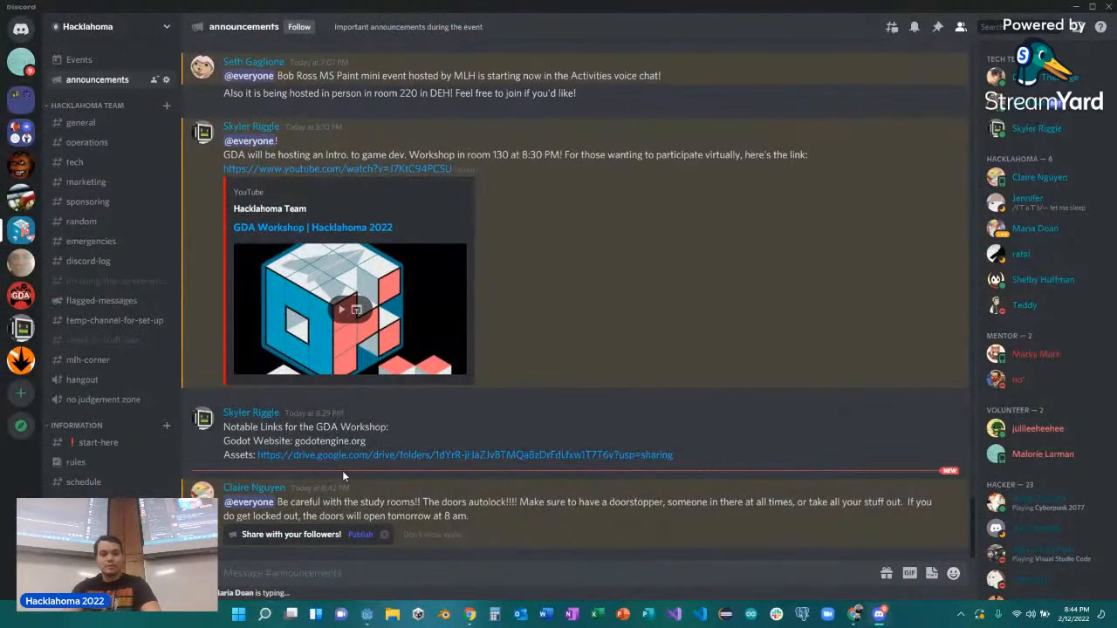
click(288, 456)
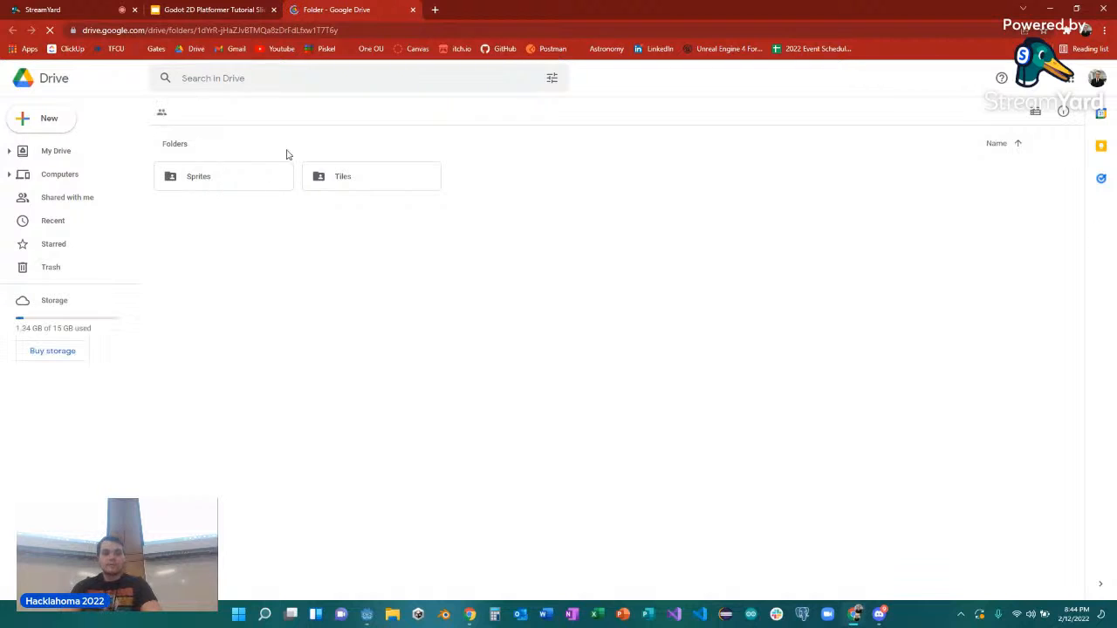
Download Test_Floor.png from the Tiles folder into the Demo folder on the Desktop.
double_click(347, 178)
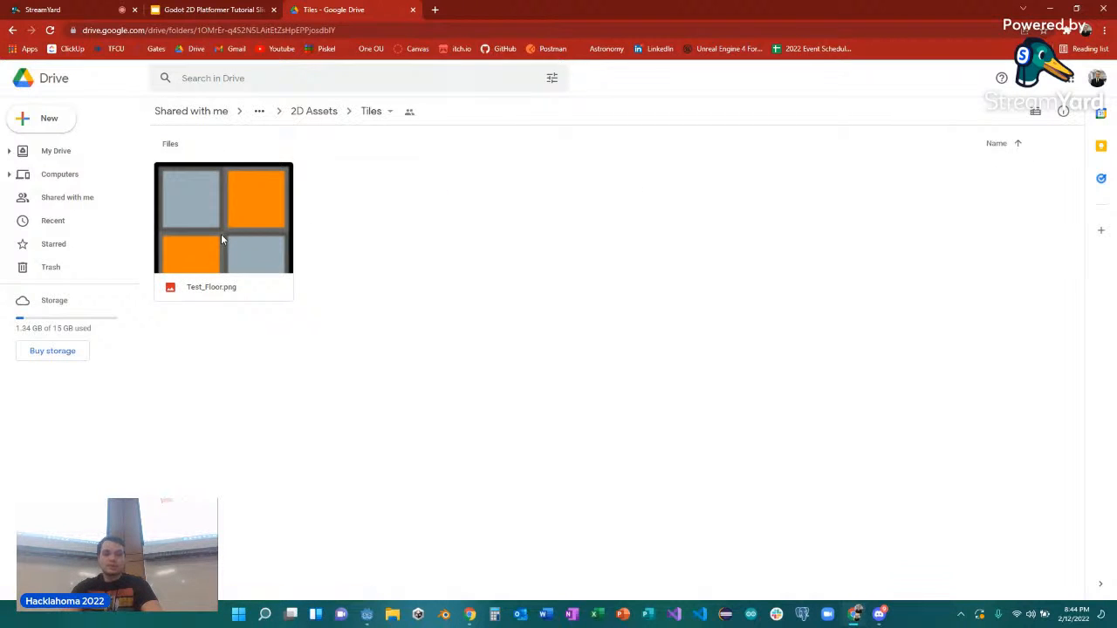
click(220, 234)
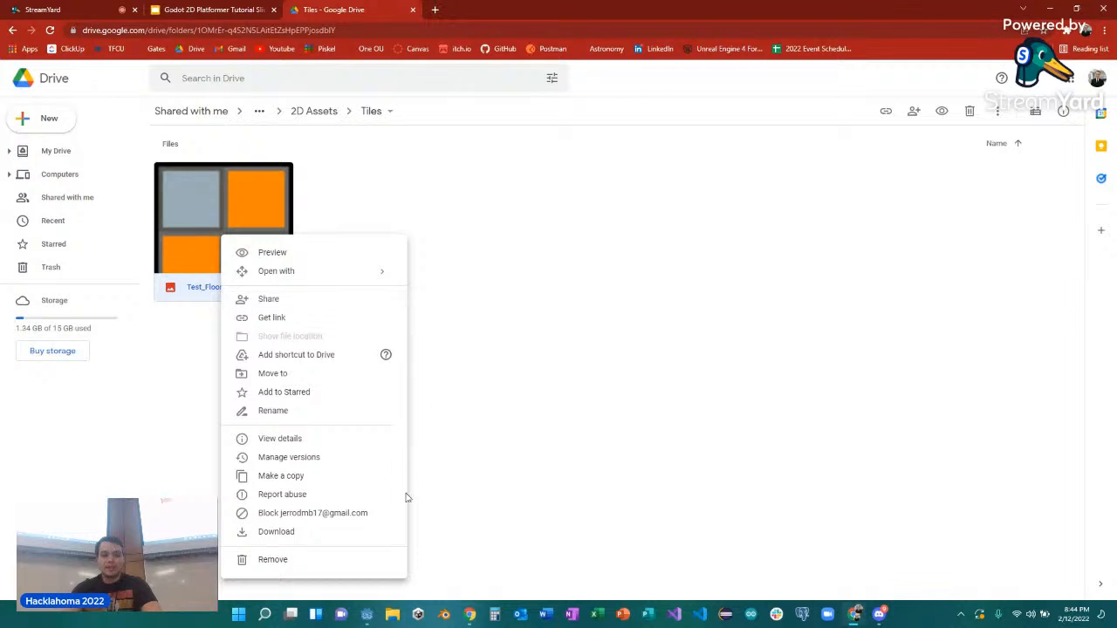
click(283, 534)
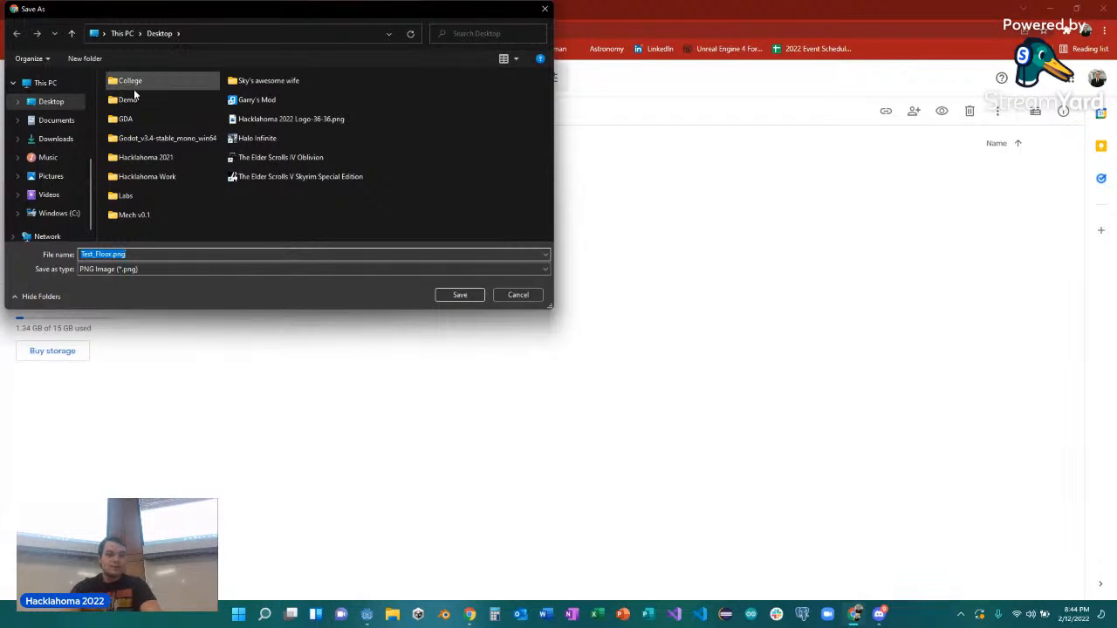
double_click(166, 107)
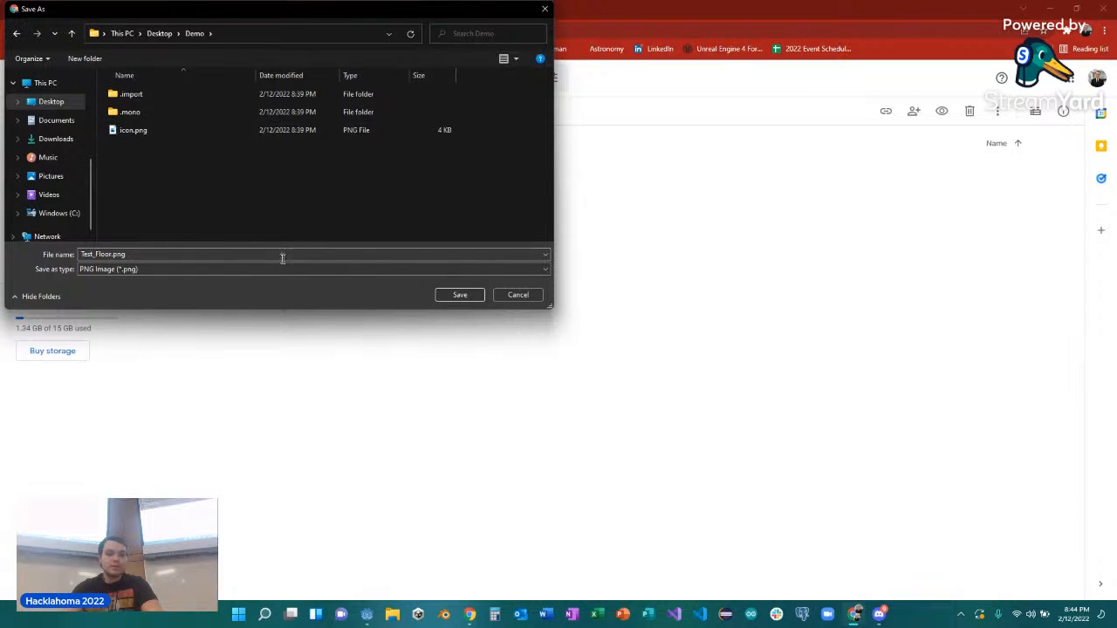
click(443, 298)
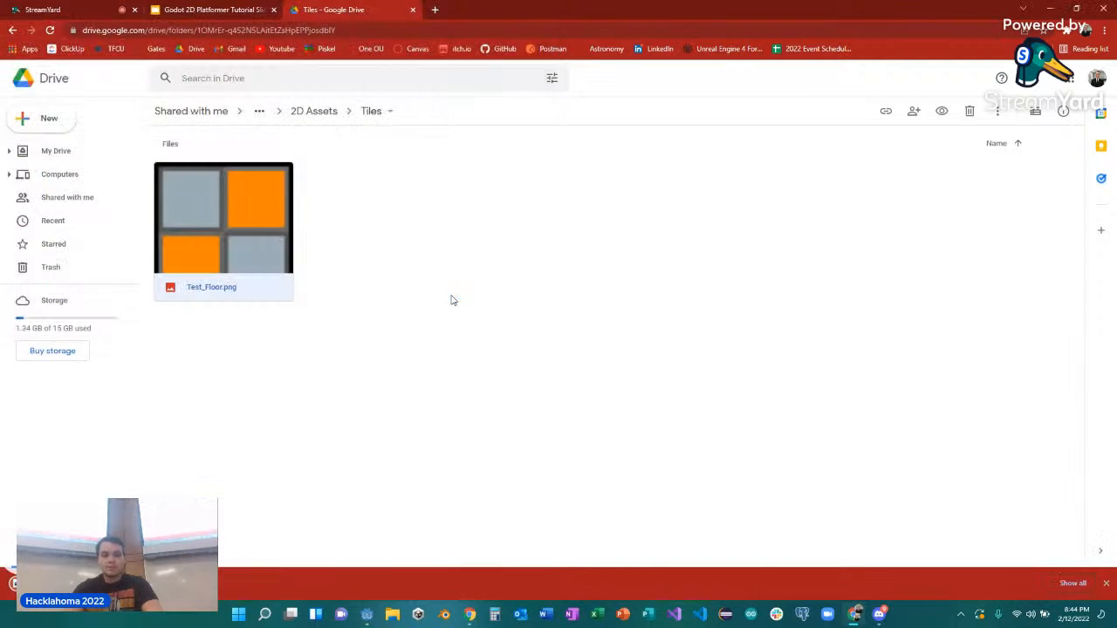
click(1105, 583)
Go back to the 2D Assets folder and download 2D_Sky_SpriteSheet.png from Sprites into the Demo folder.
click(331, 115)
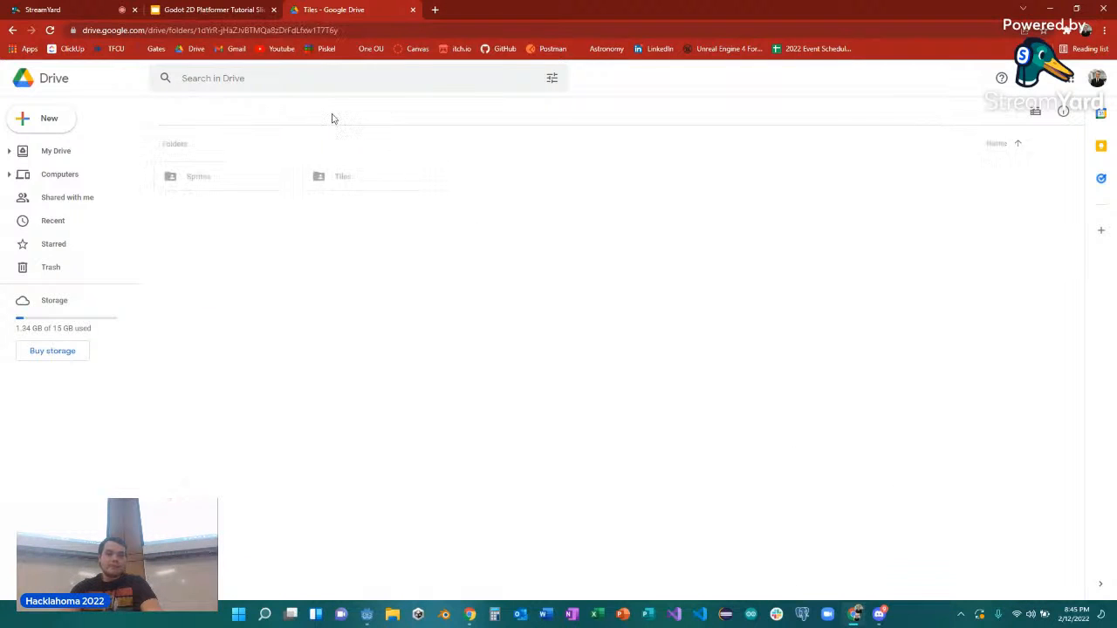
double_click(245, 184)
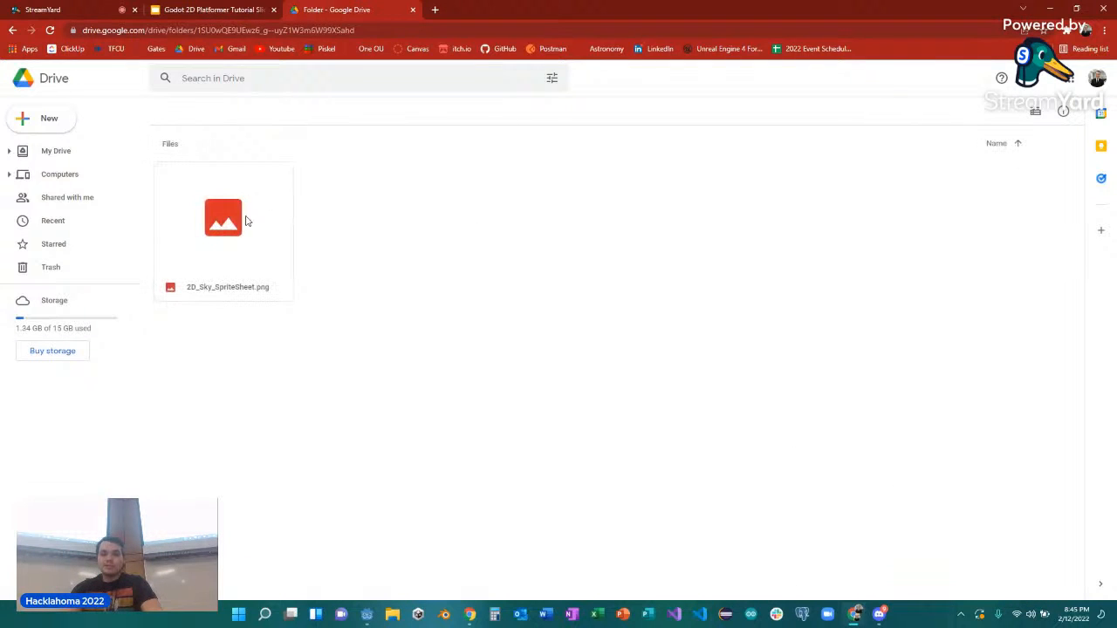
right_click(238, 243)
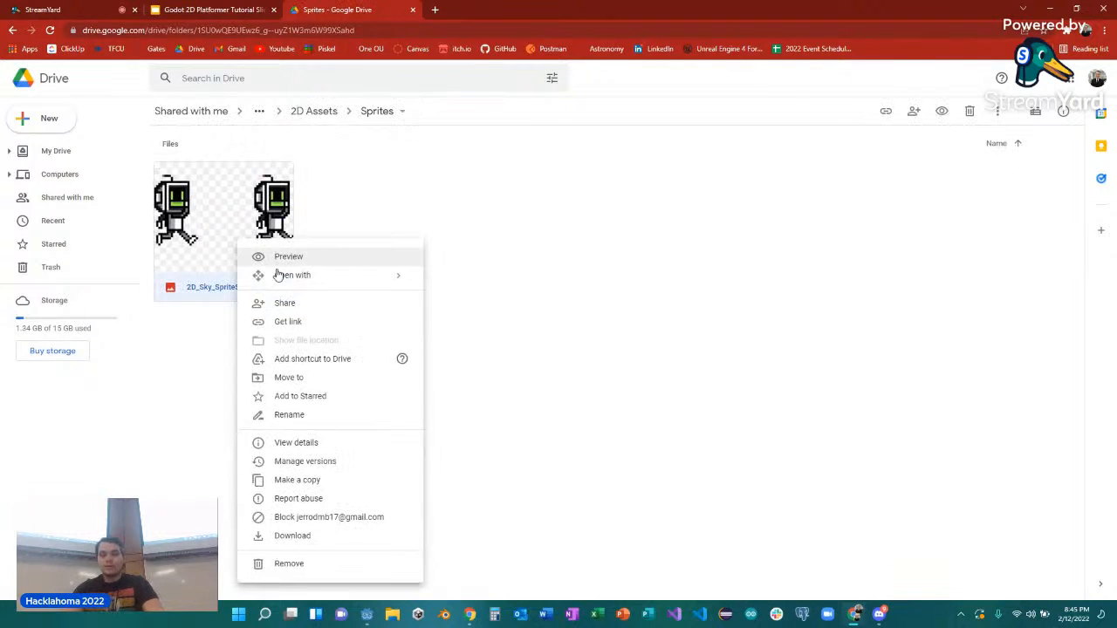
click(321, 536)
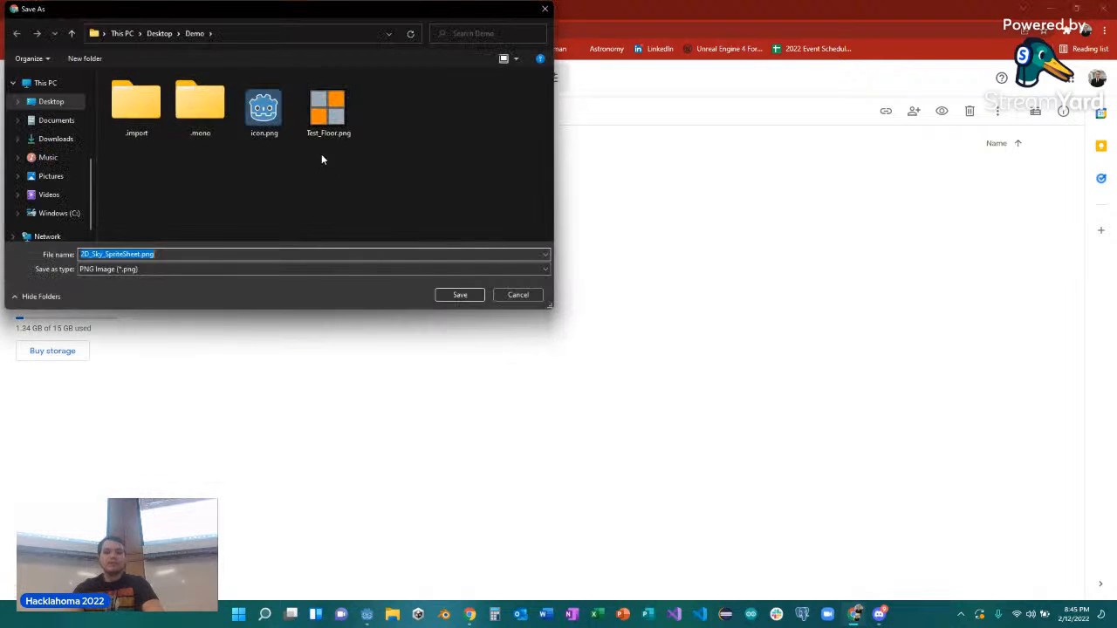
click(456, 297)
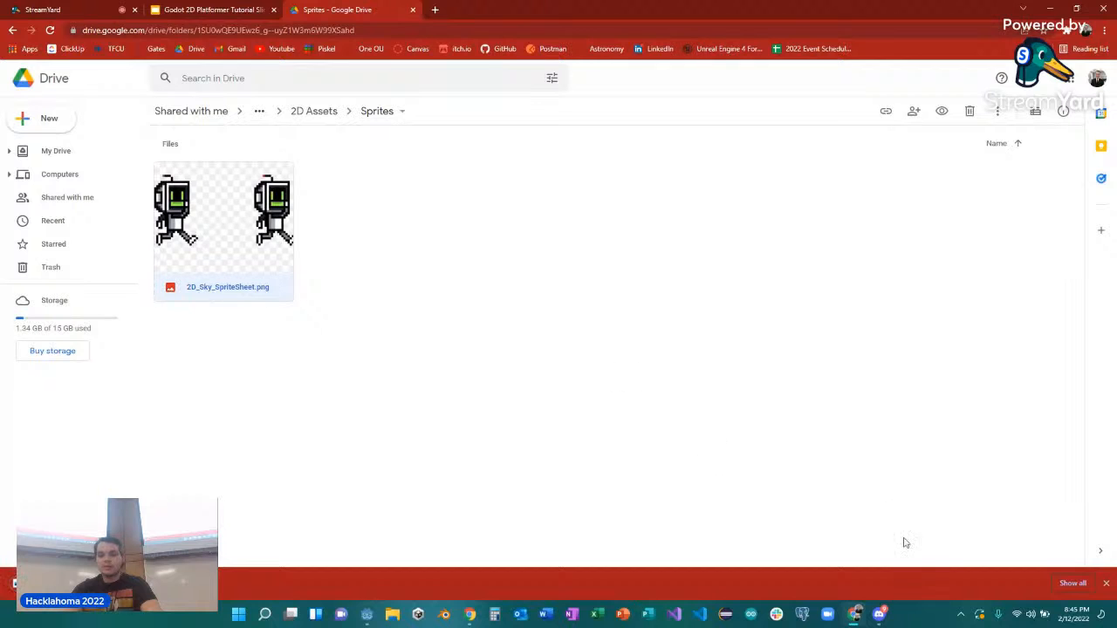
click(1107, 583)
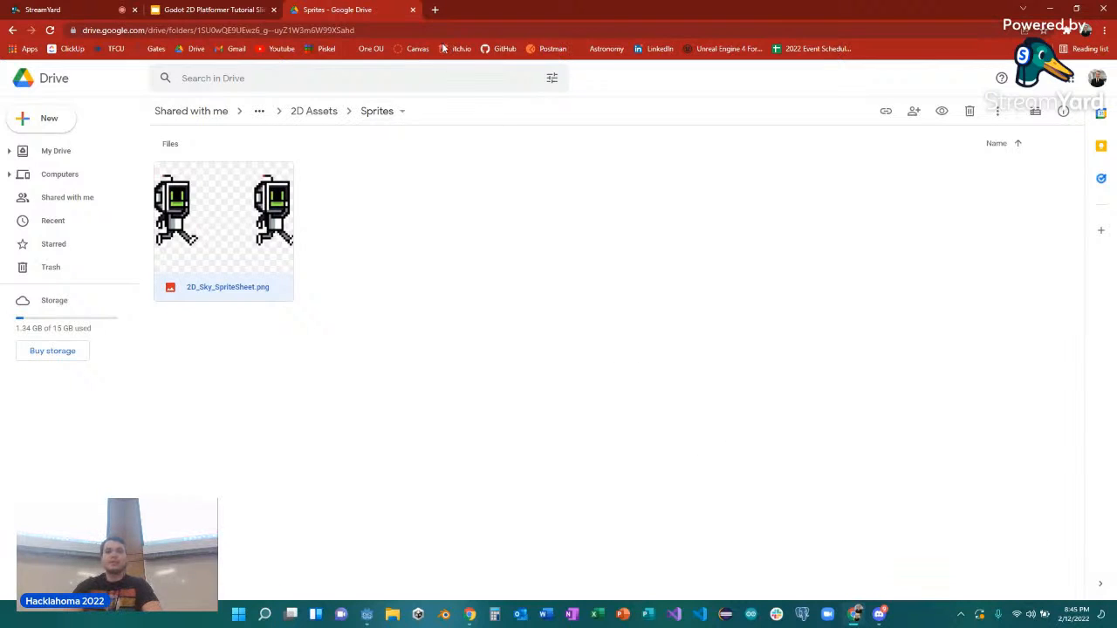
Close the Drive page, switch to Godot and check the 2D_Sky_SpriteSheet.png and Test_Floor.png files in the project.
click(413, 9)
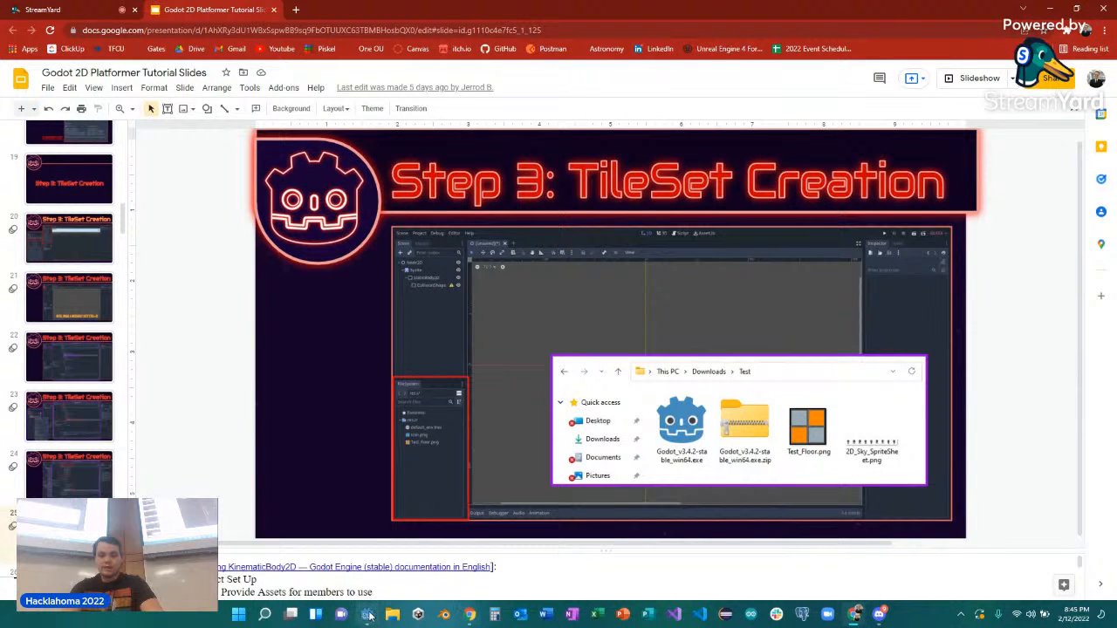
mouse_move(366, 614)
click(412, 549)
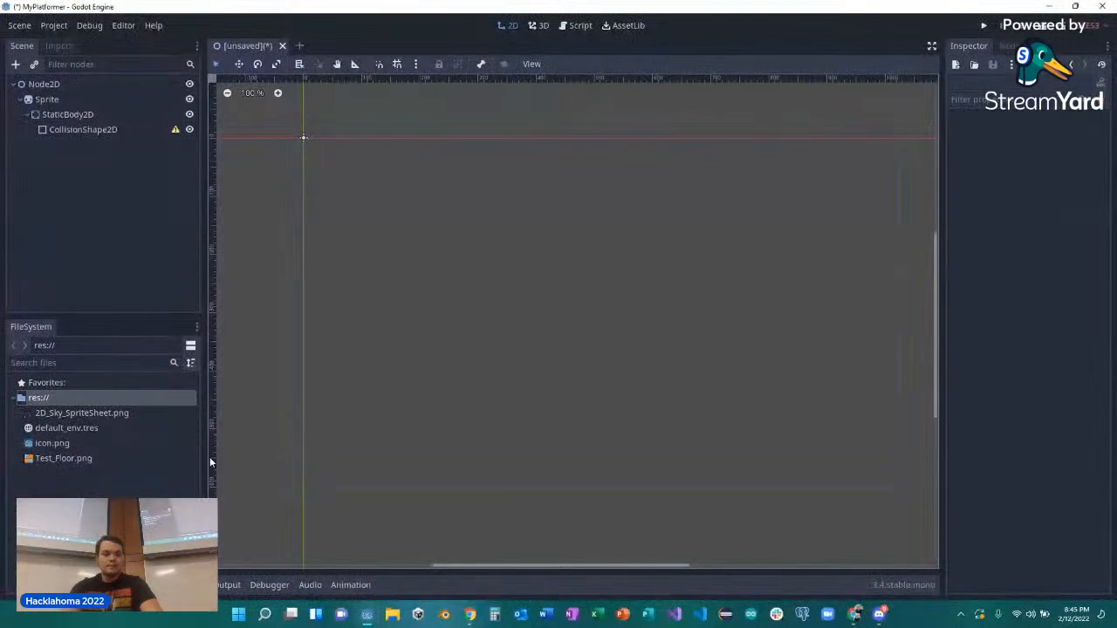
click(61, 413)
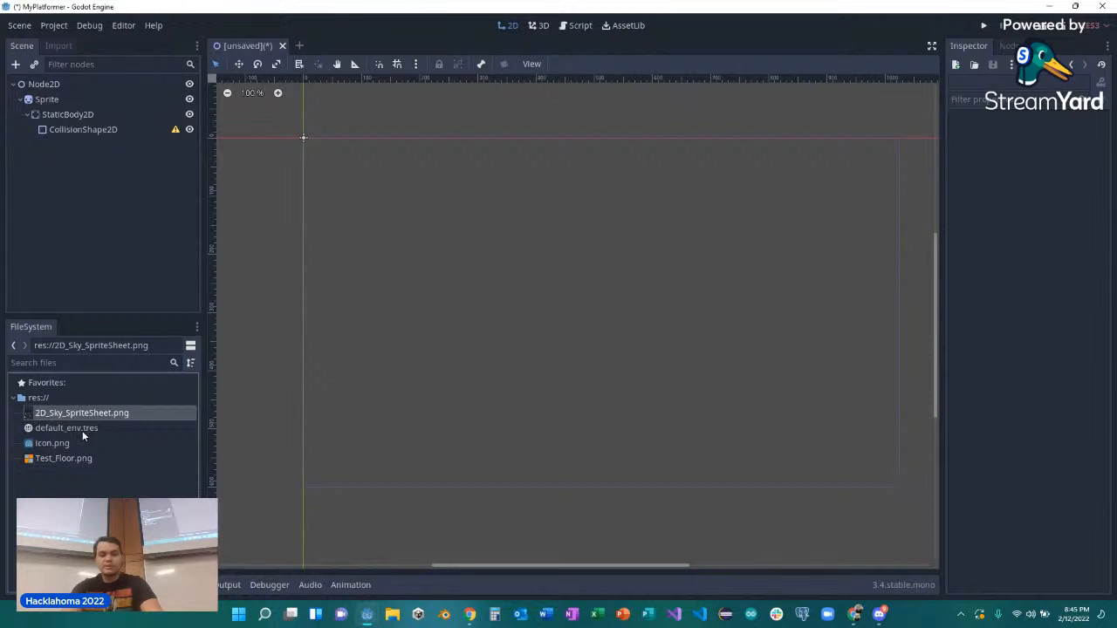
click(66, 460)
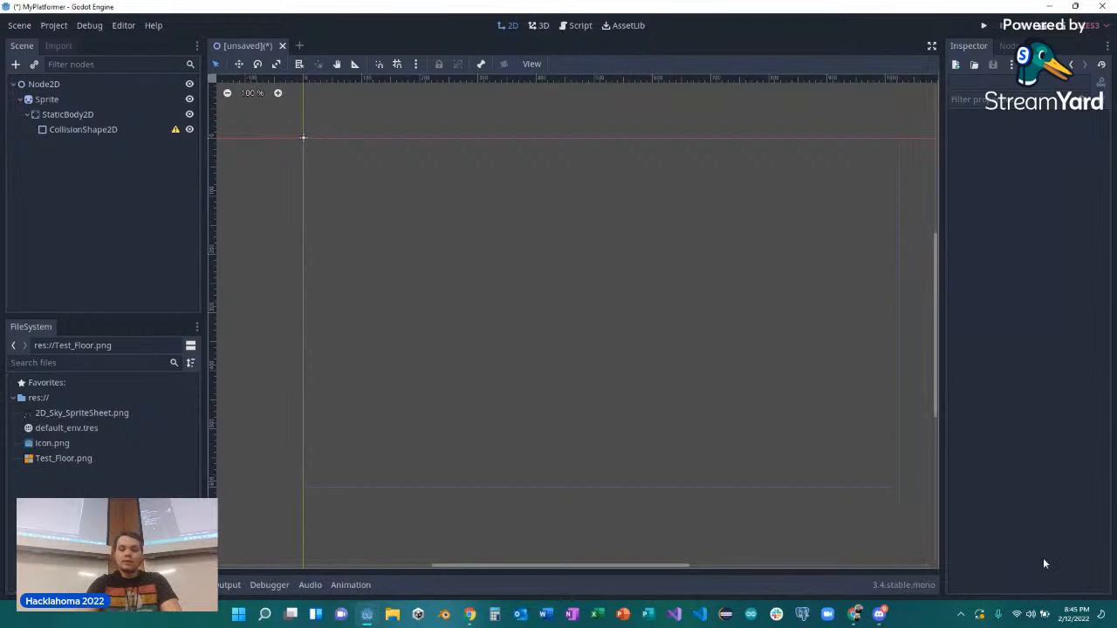
Switch to the Godot 2D Platformer Tutorial Slides in the browser and restart the slideshow at the TileSet Creation slide.
mouse_move(853, 616)
click(855, 567)
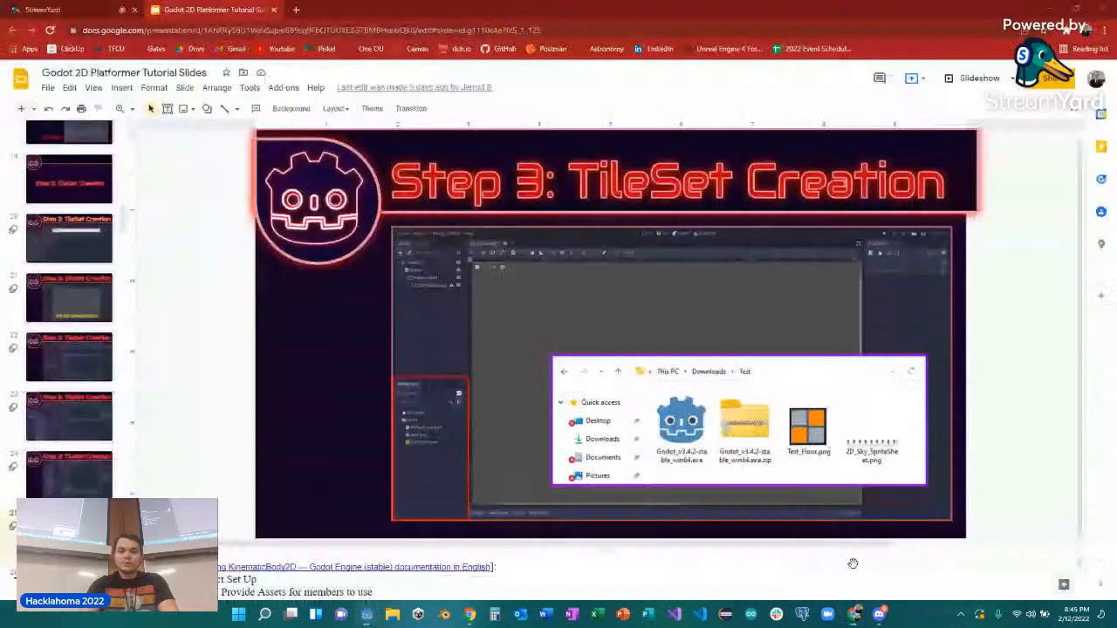
click(949, 79)
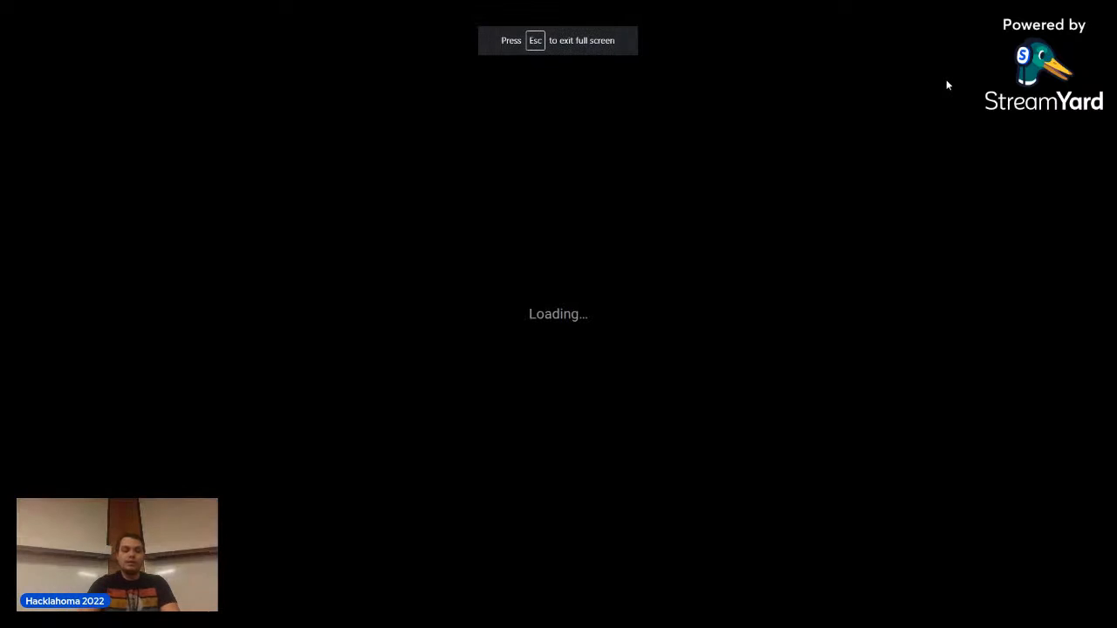
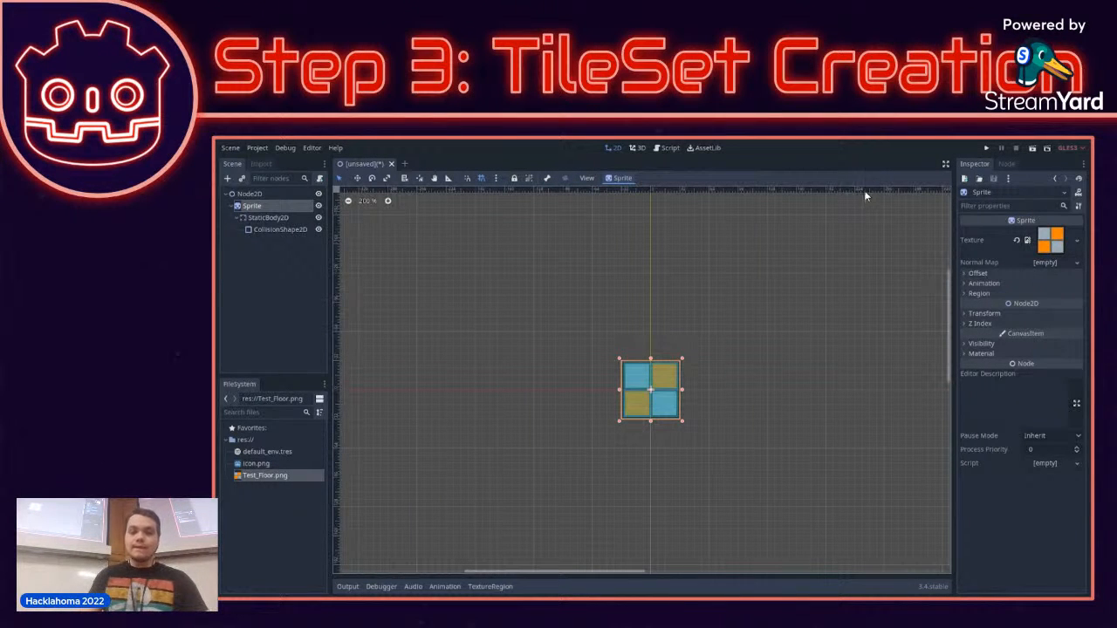
Leave the slideshow, switch to the MyPlatformer project in Godot and give the CollisionShape2D node a new RectangleShape2D.
key(Escape)
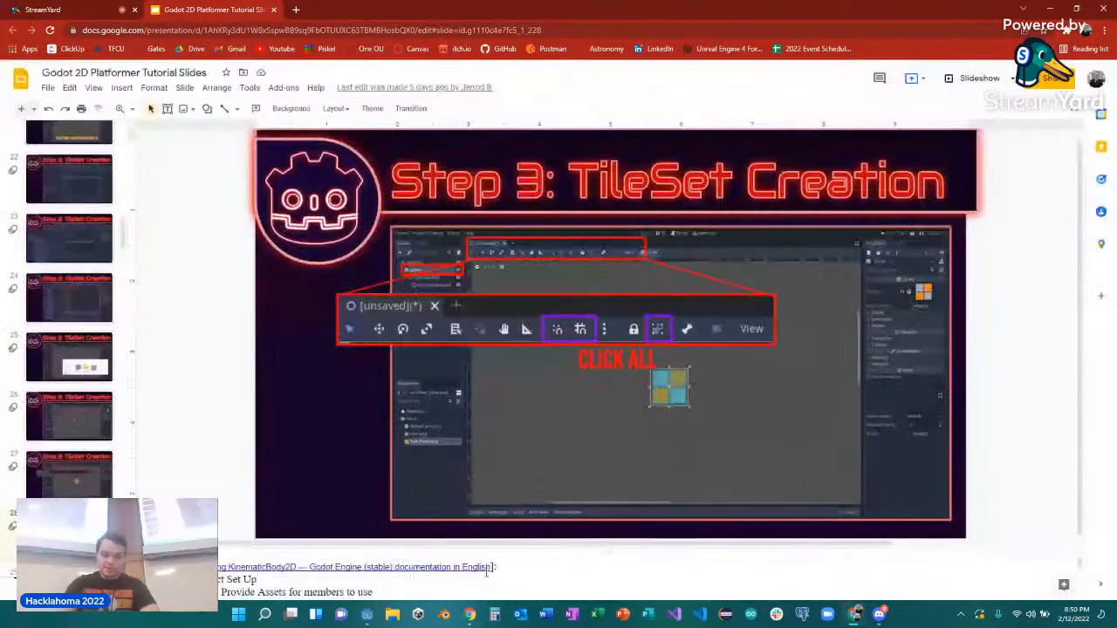
mouse_move(367, 616)
click(431, 550)
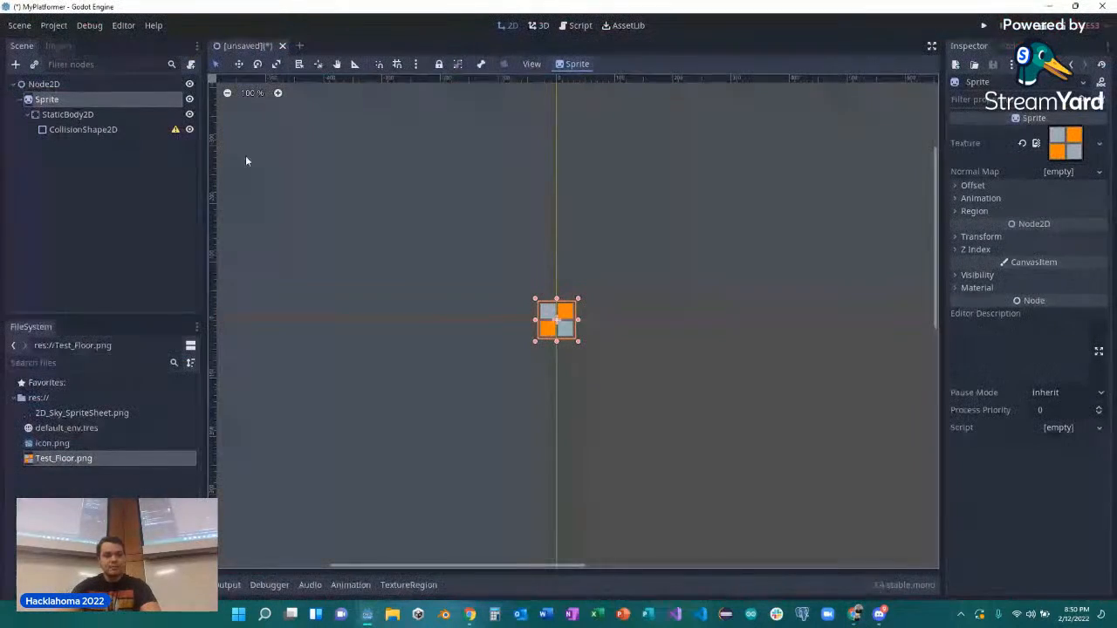
click(86, 131)
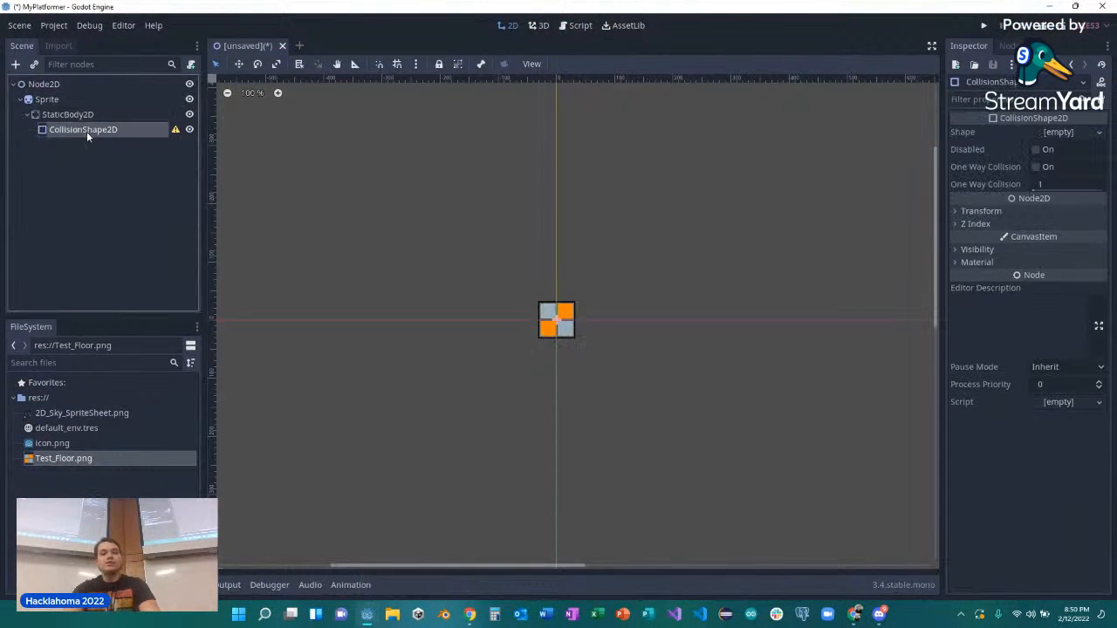
click(1088, 135)
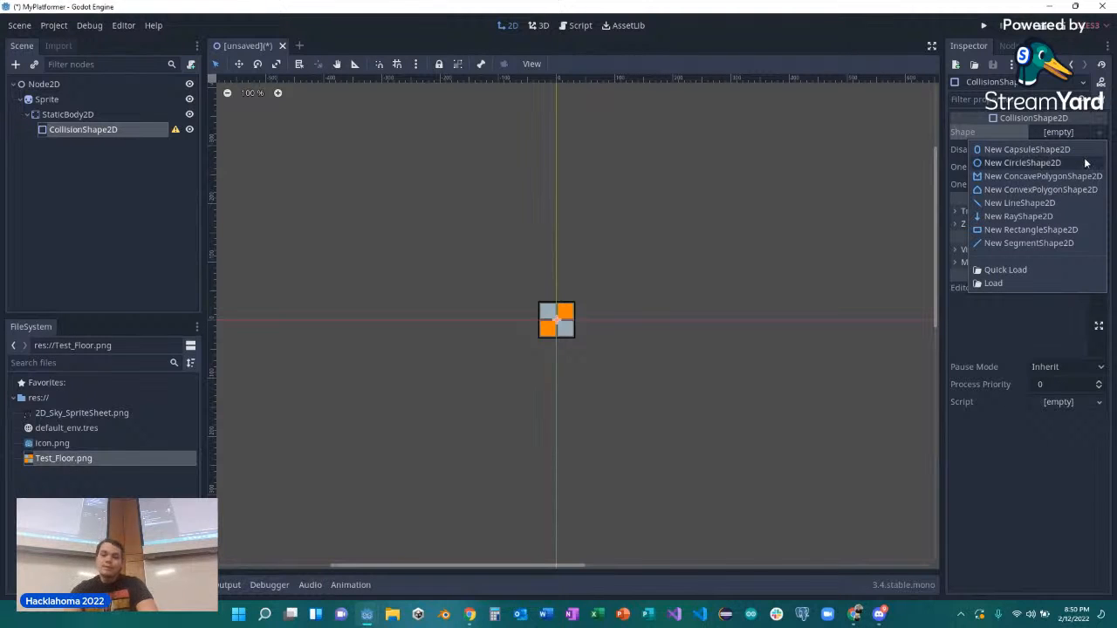
click(1009, 230)
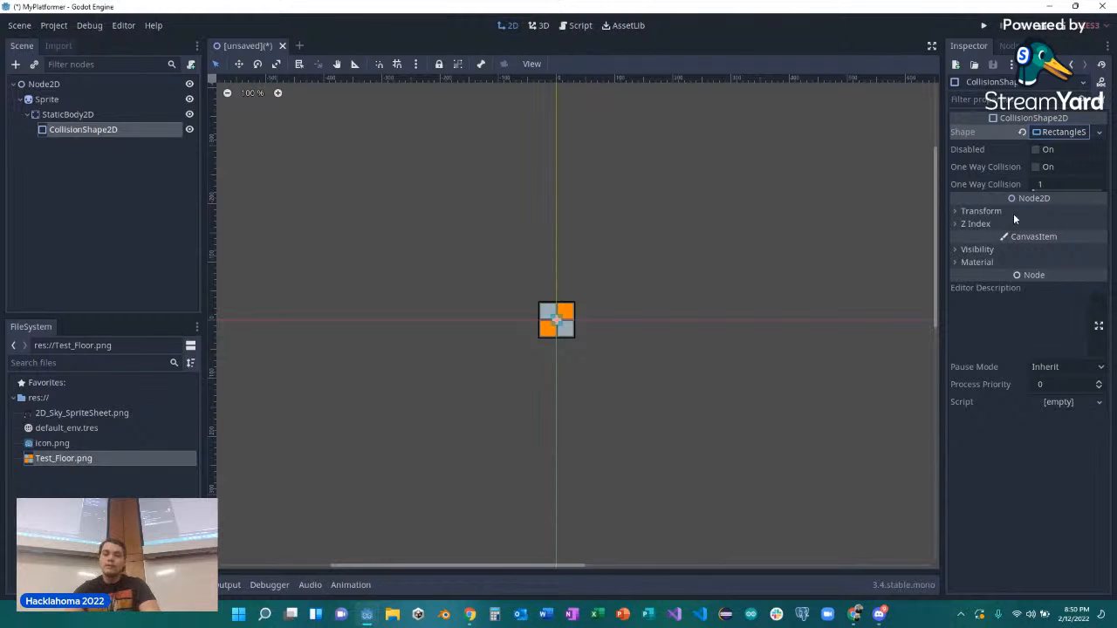
Enable grid snapping and stretch the rectangle collision shape from two opposite corners until it covers the whole floor tile.
scroll(552, 325, up, 5)
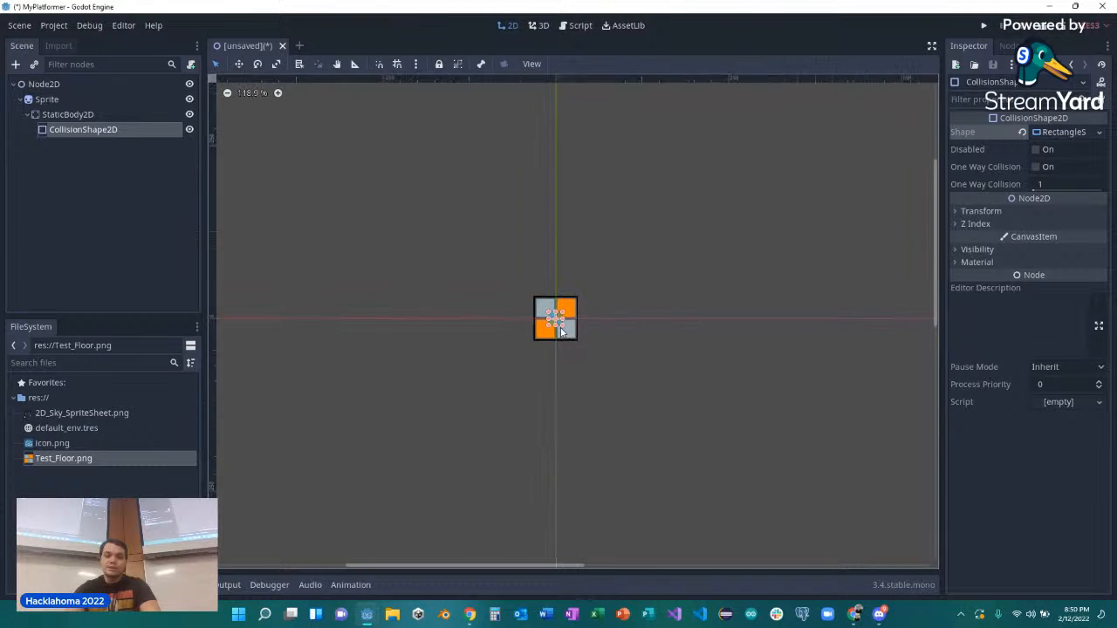
scroll(559, 321, up, 1)
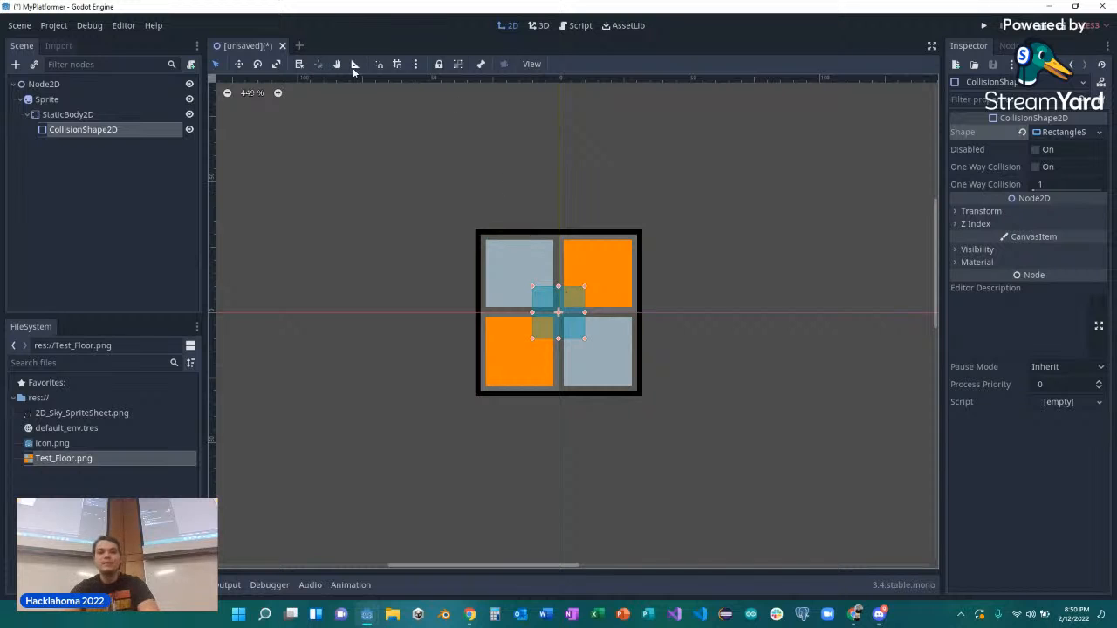
click(398, 65)
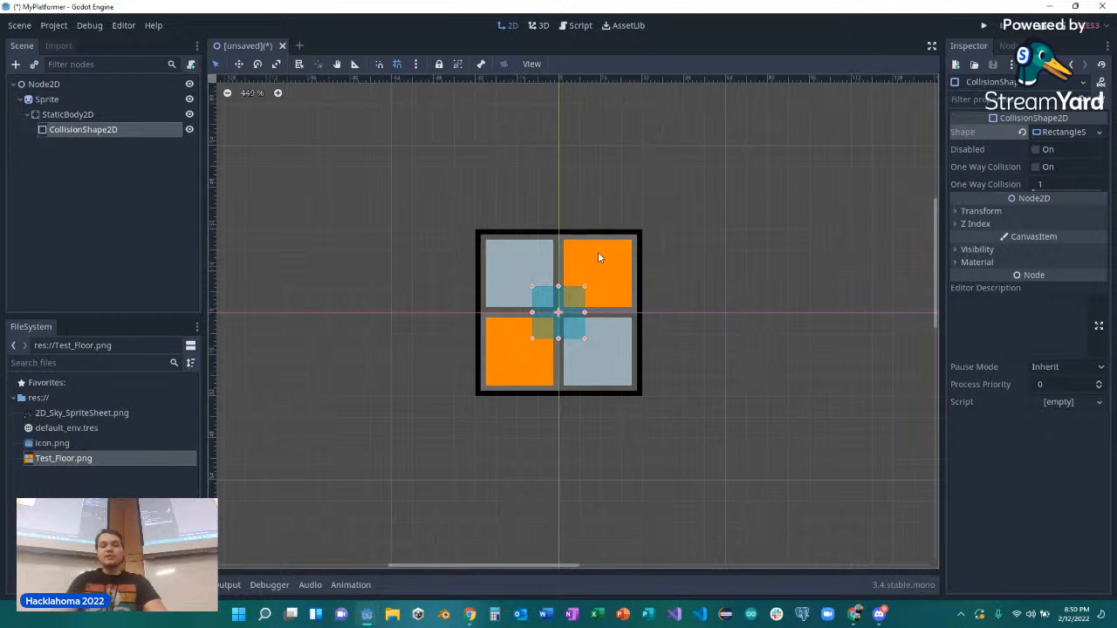
drag(585, 285, 637, 236)
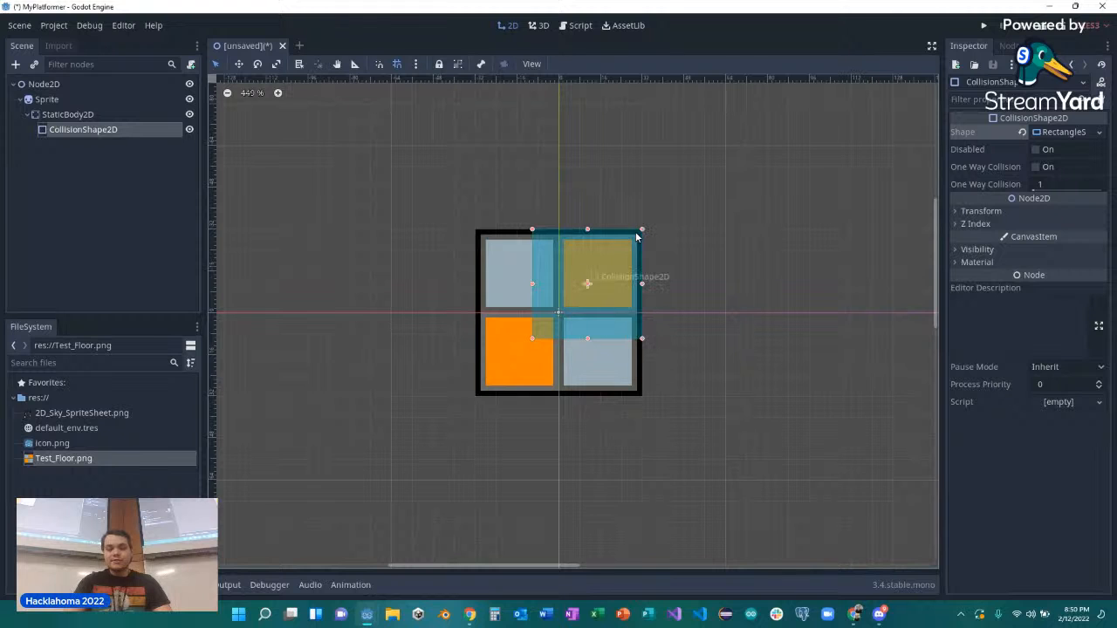
drag(532, 339, 477, 396)
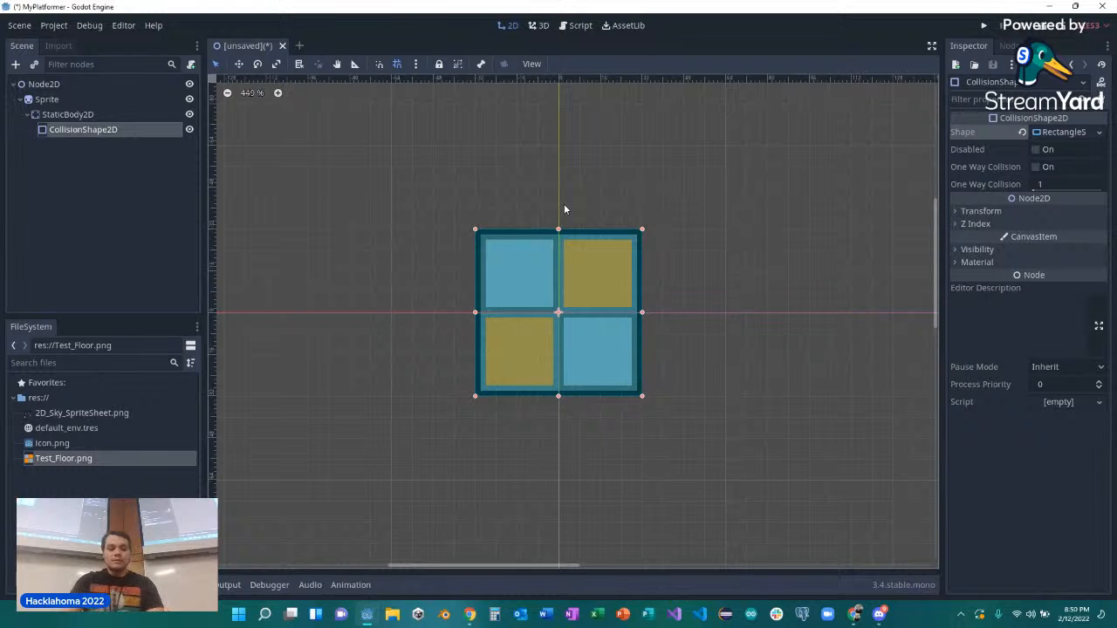
key(ctrl+s)
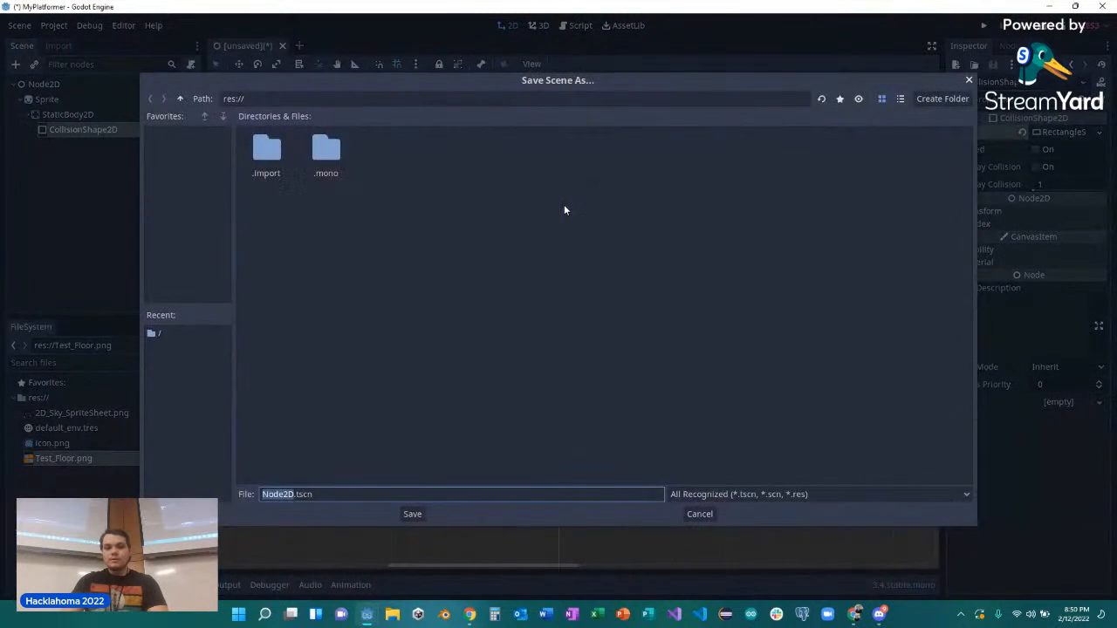
click(715, 512)
scroll(698, 430, down, 5)
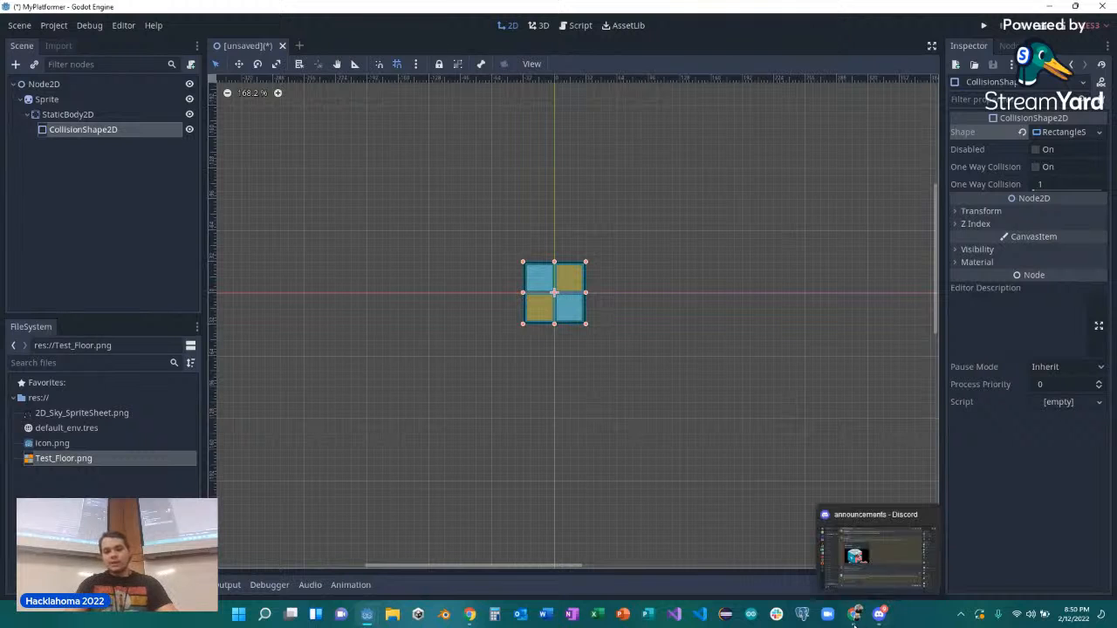
Switch to the tutorial slides in the browser and present the TileSet Creation slides on converting the scene to a TileSet.
mouse_move(855, 620)
click(866, 545)
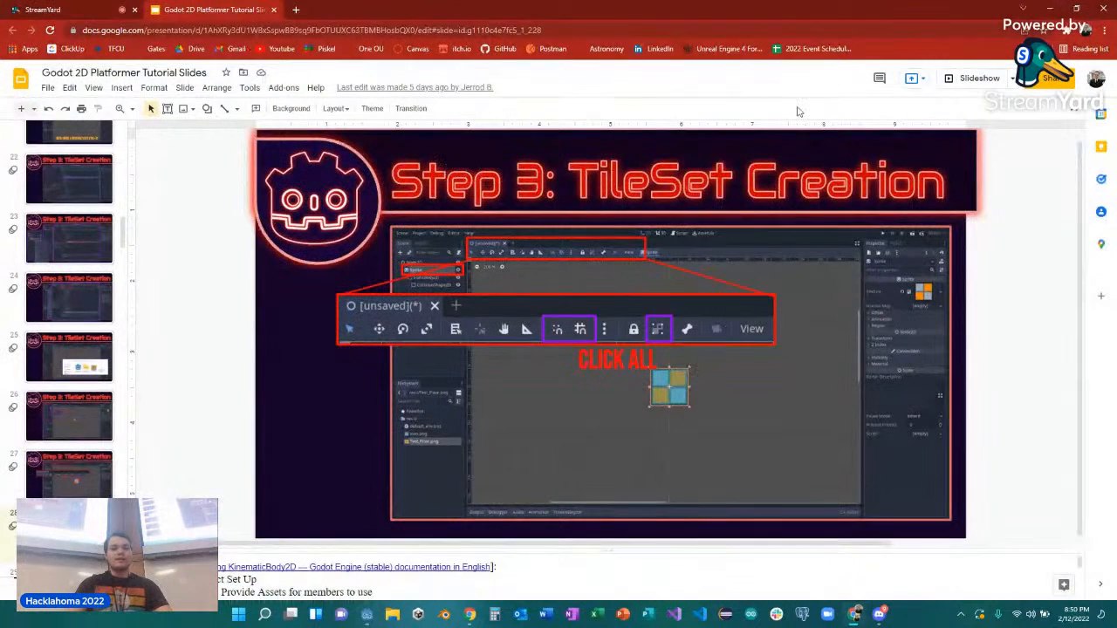
click(979, 83)
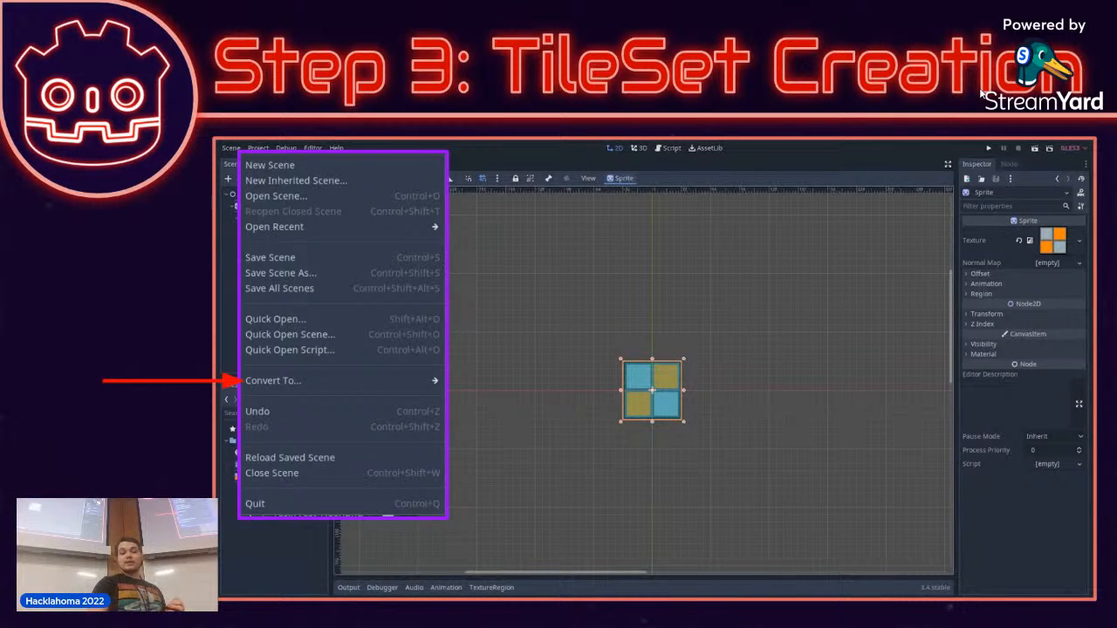
key(Right)
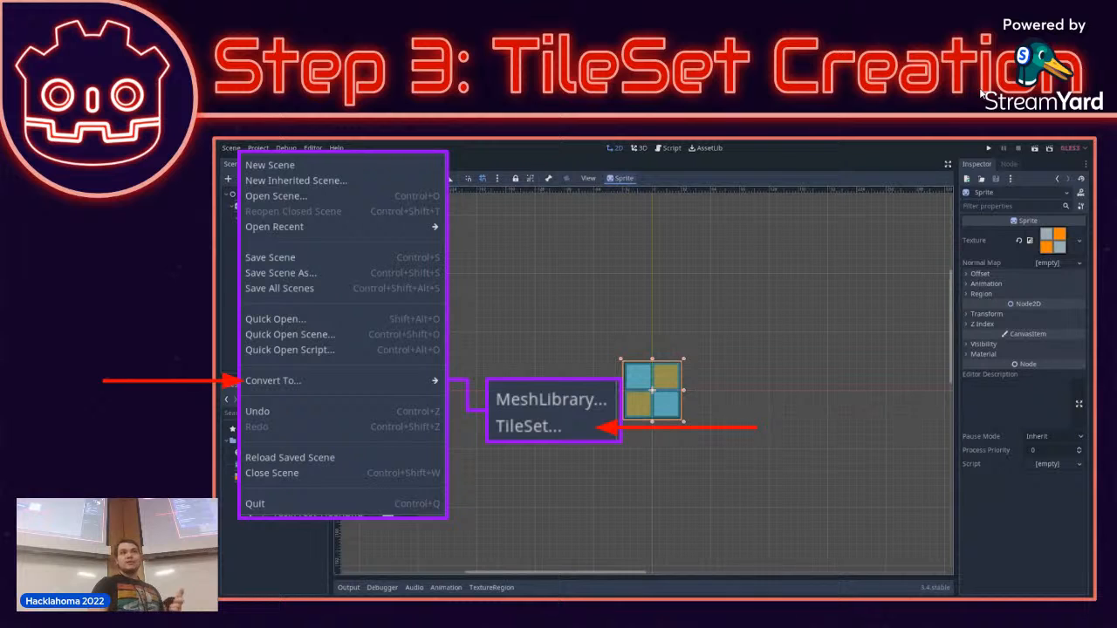
key(Right)
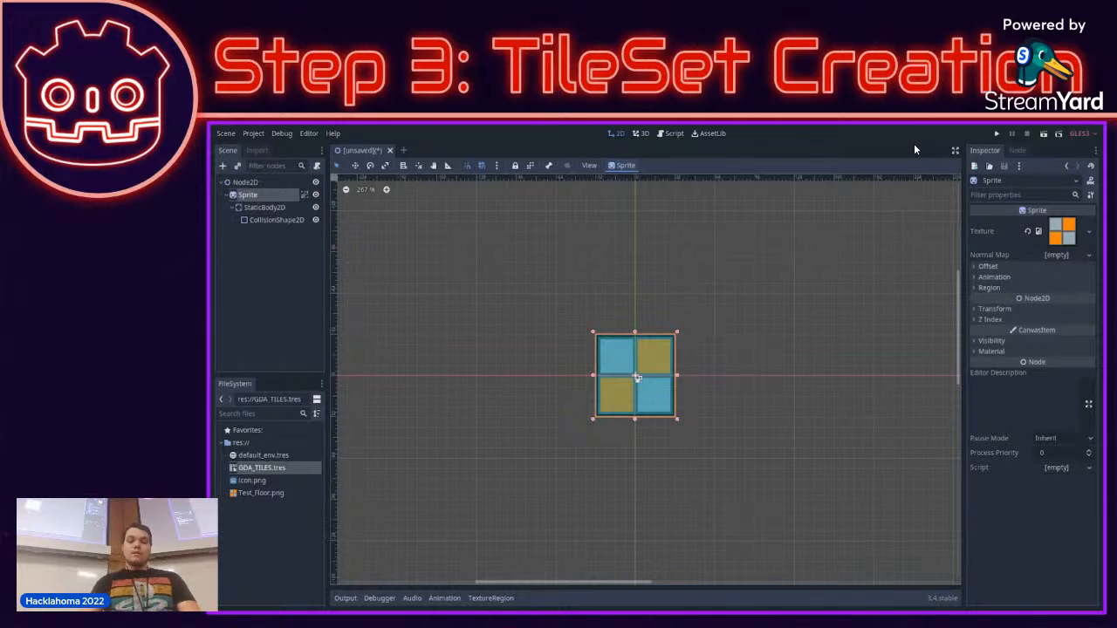
Exit the slideshow, return to the Godot scene and make the children of the CollisionShape2D node unselectable.
key(Escape)
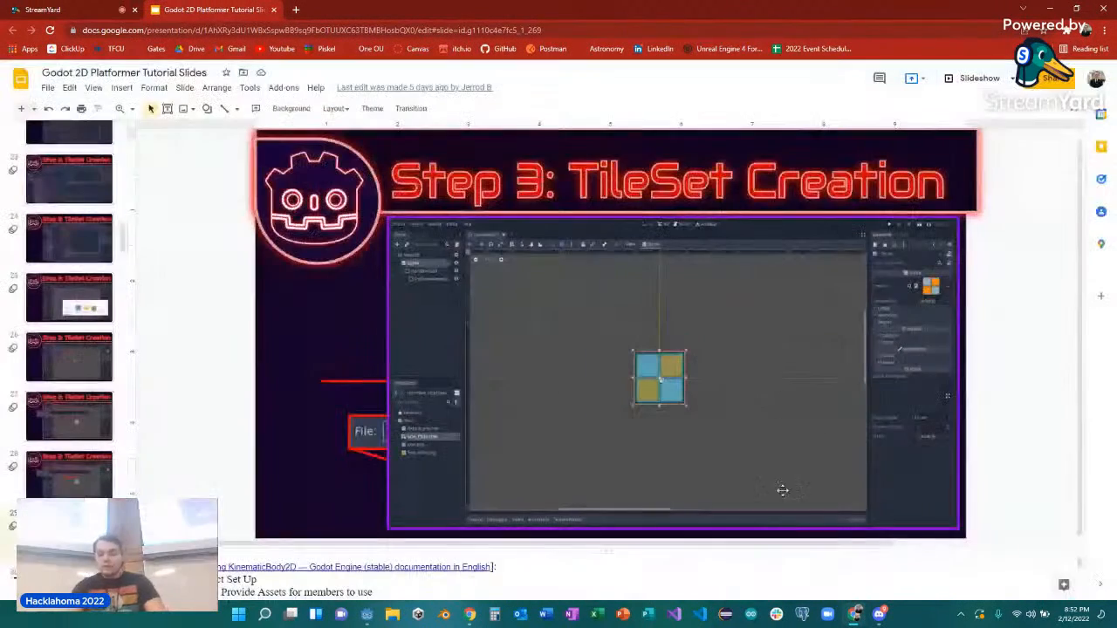
mouse_move(366, 614)
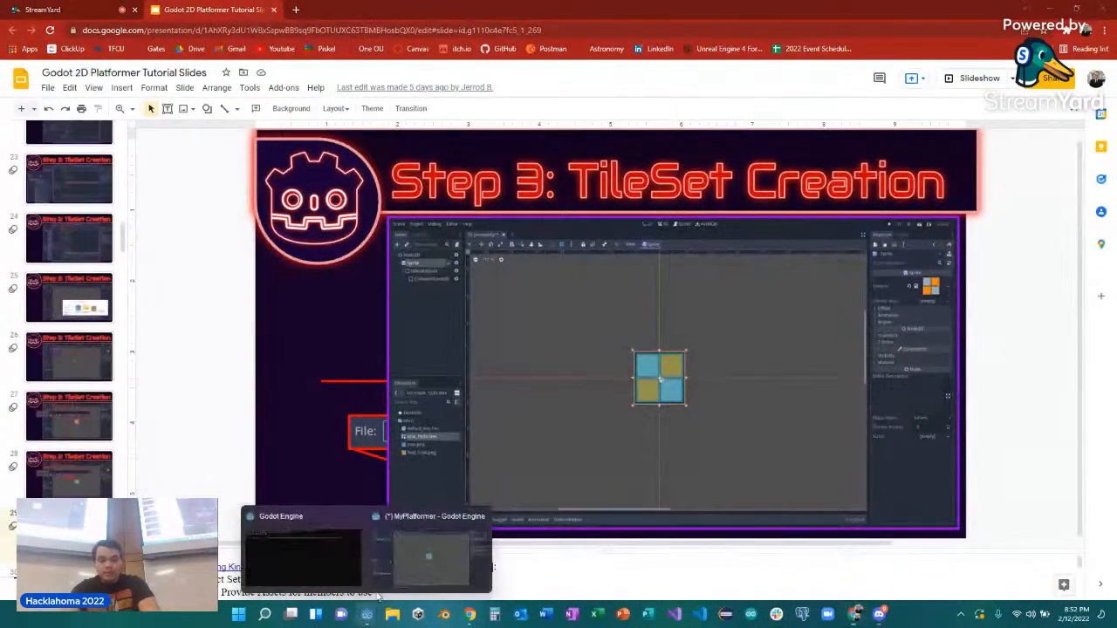
click(419, 569)
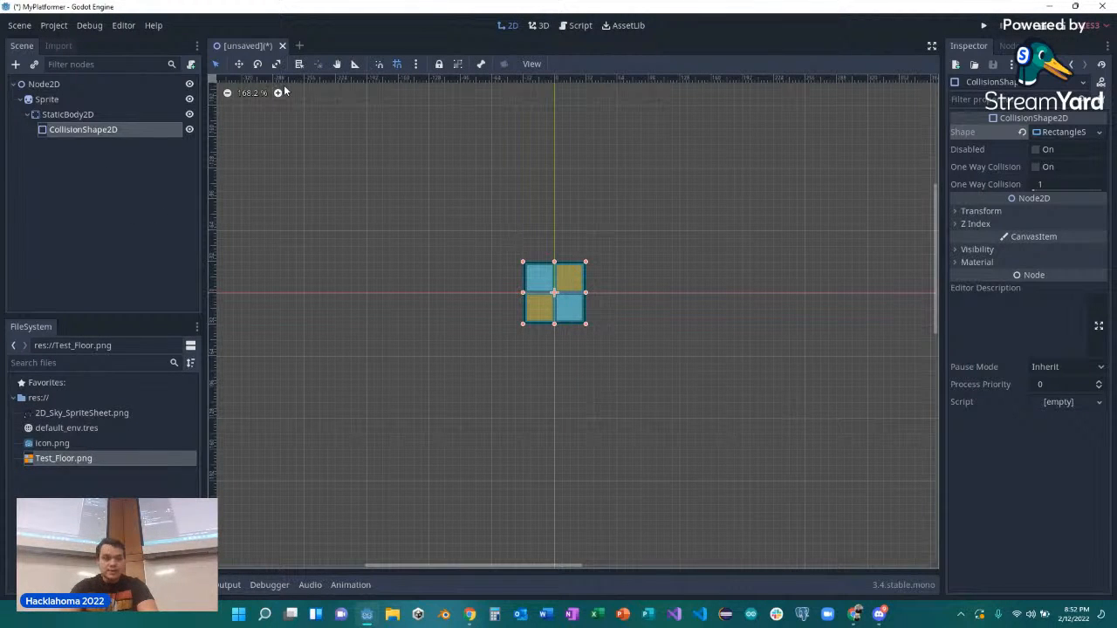
click(397, 65)
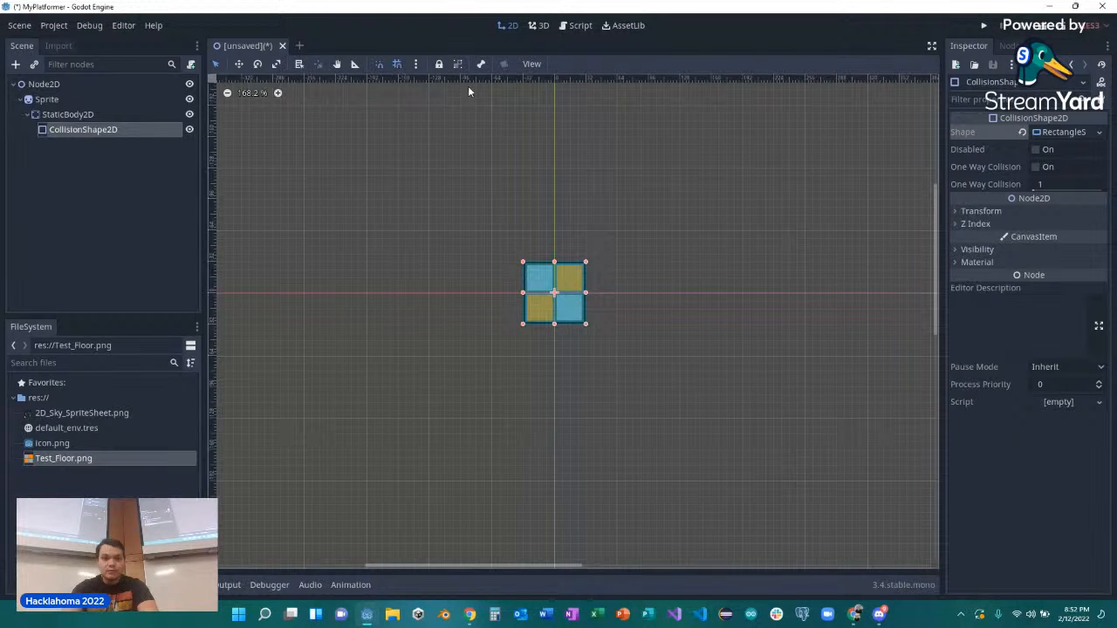
click(460, 65)
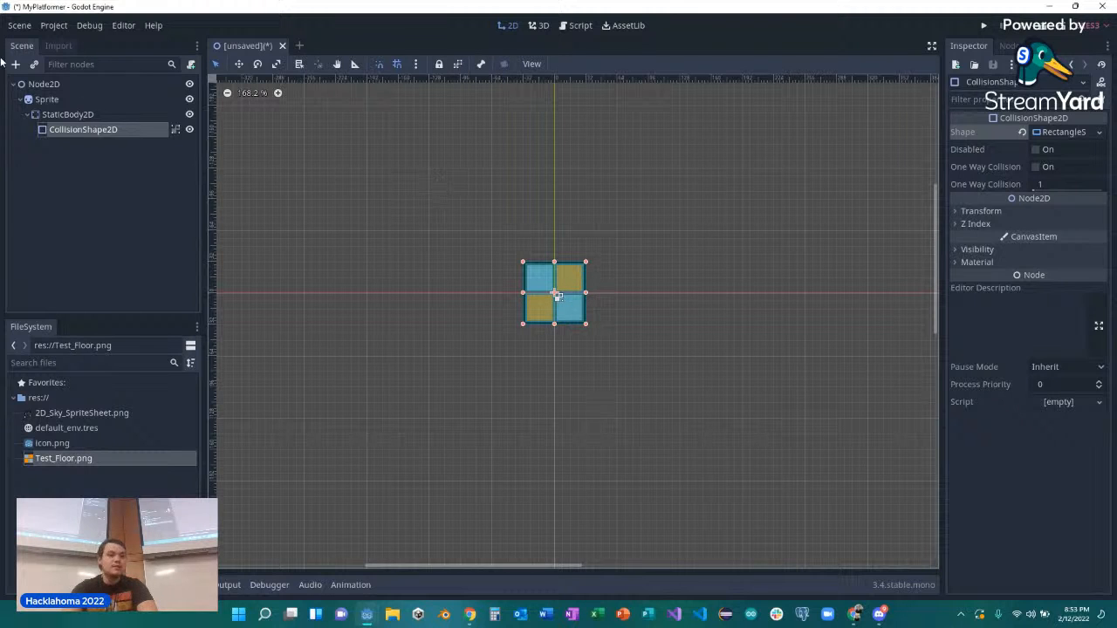
Convert the scene to a TileSet and export it to res:// as GDA_Tiles.tres with the *.tres file type.
click(16, 27)
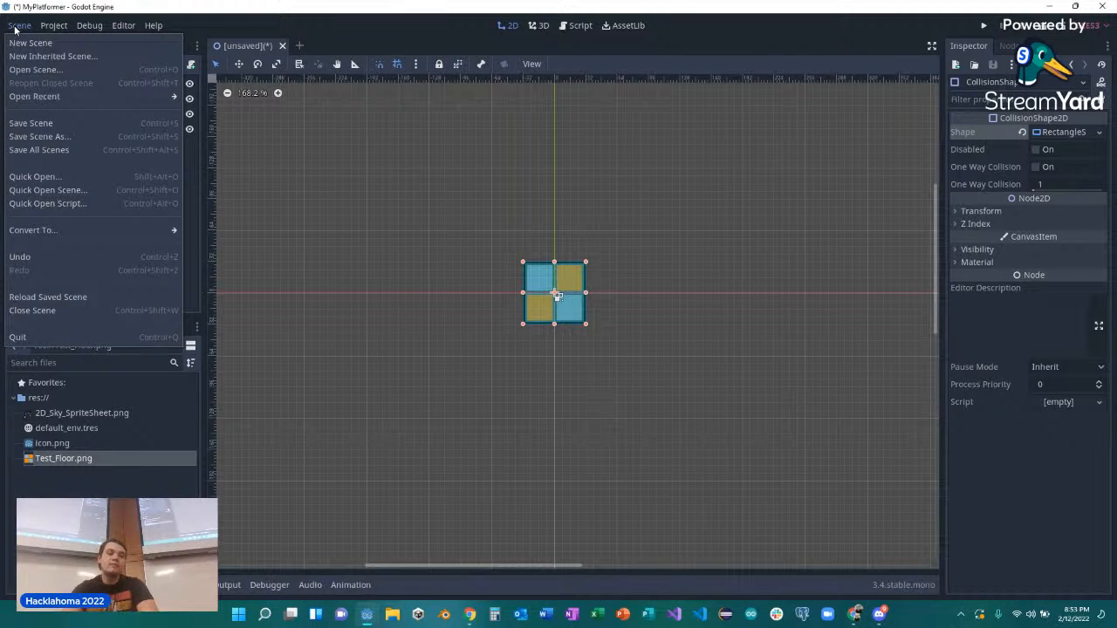
mouse_move(44, 229)
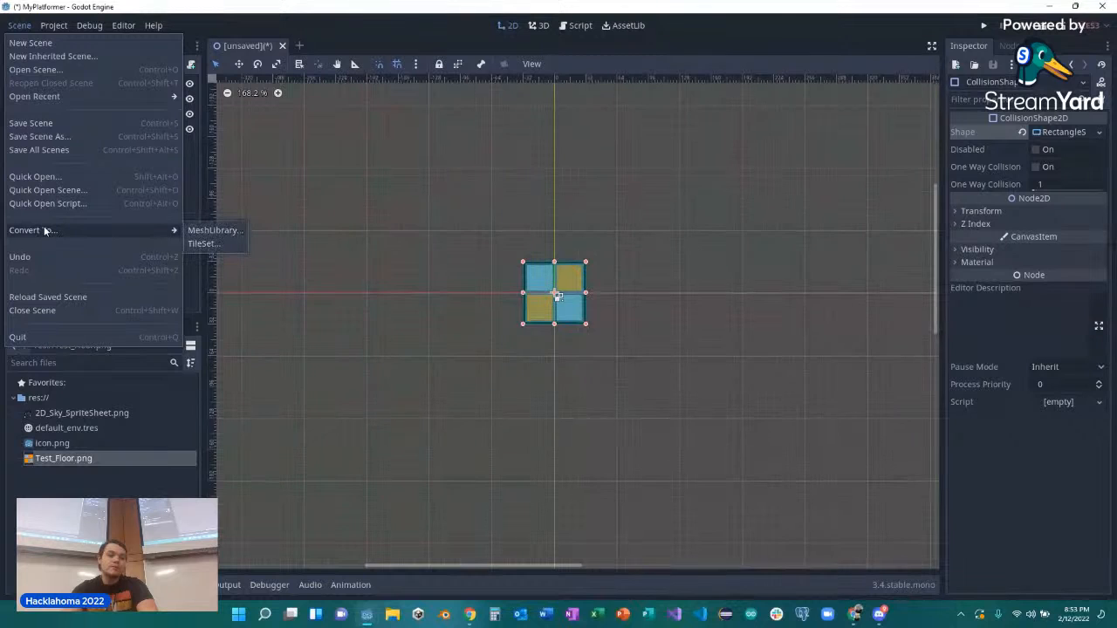
click(205, 246)
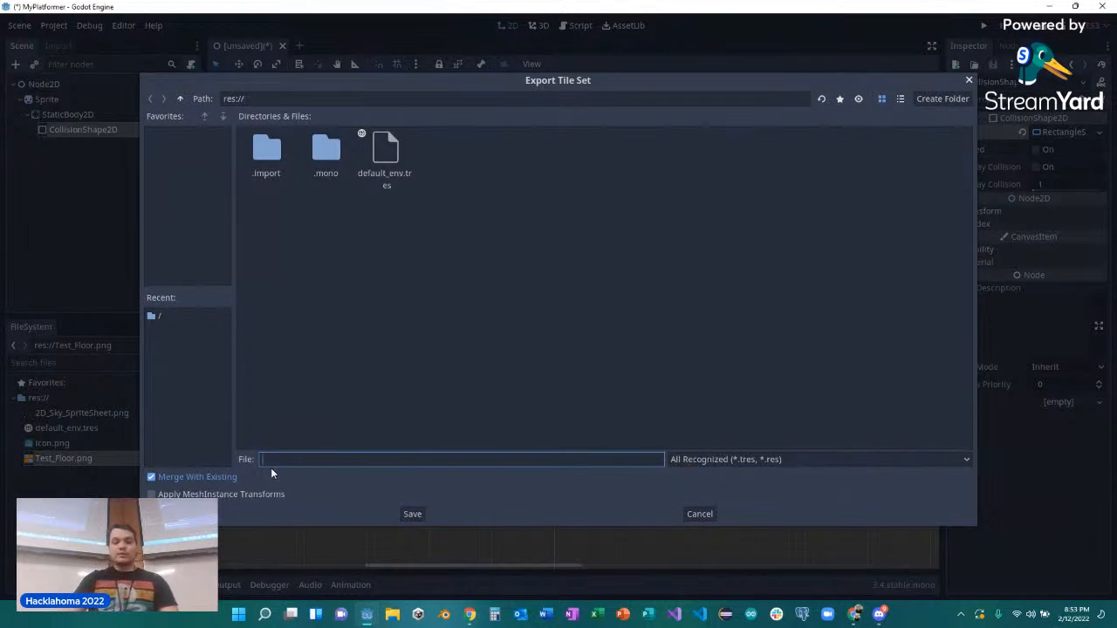
click(746, 462)
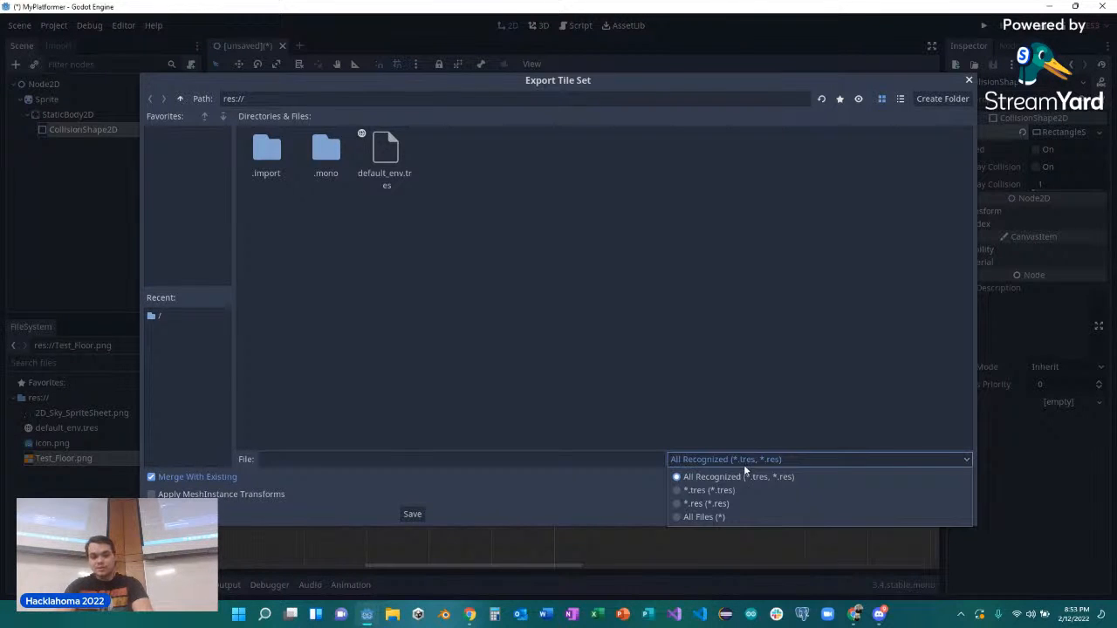
click(681, 494)
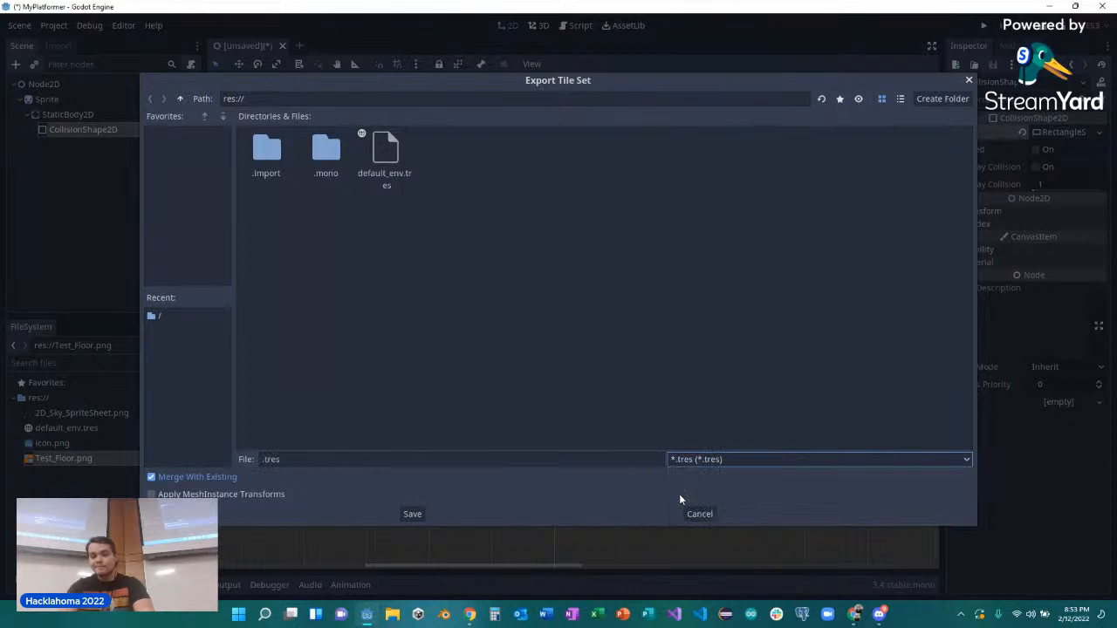
click(370, 464)
key(Home)
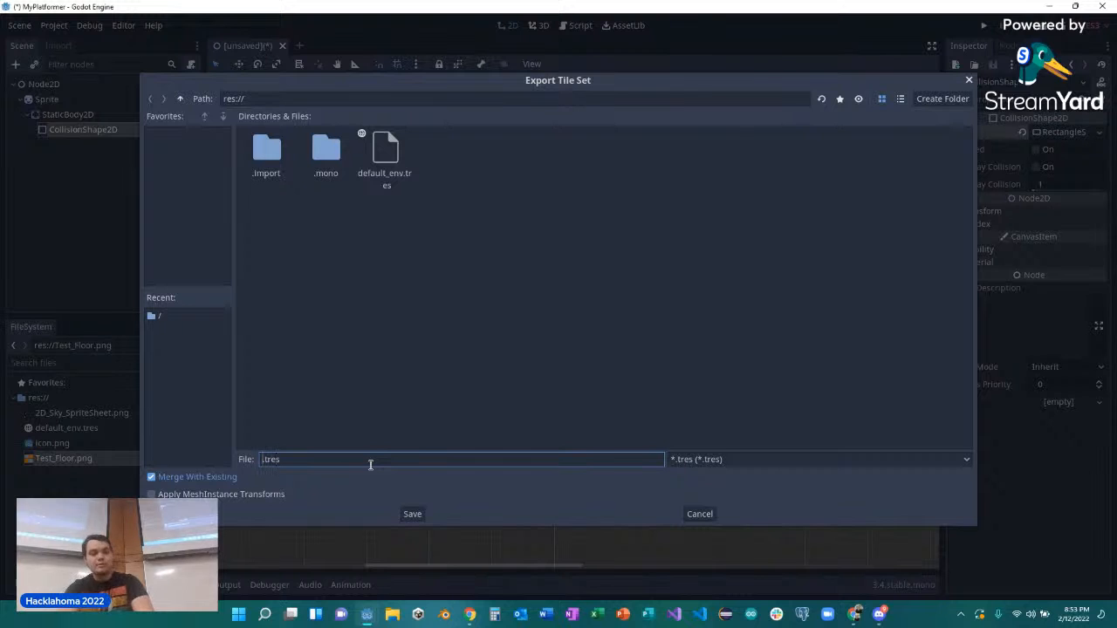
text(GDA)
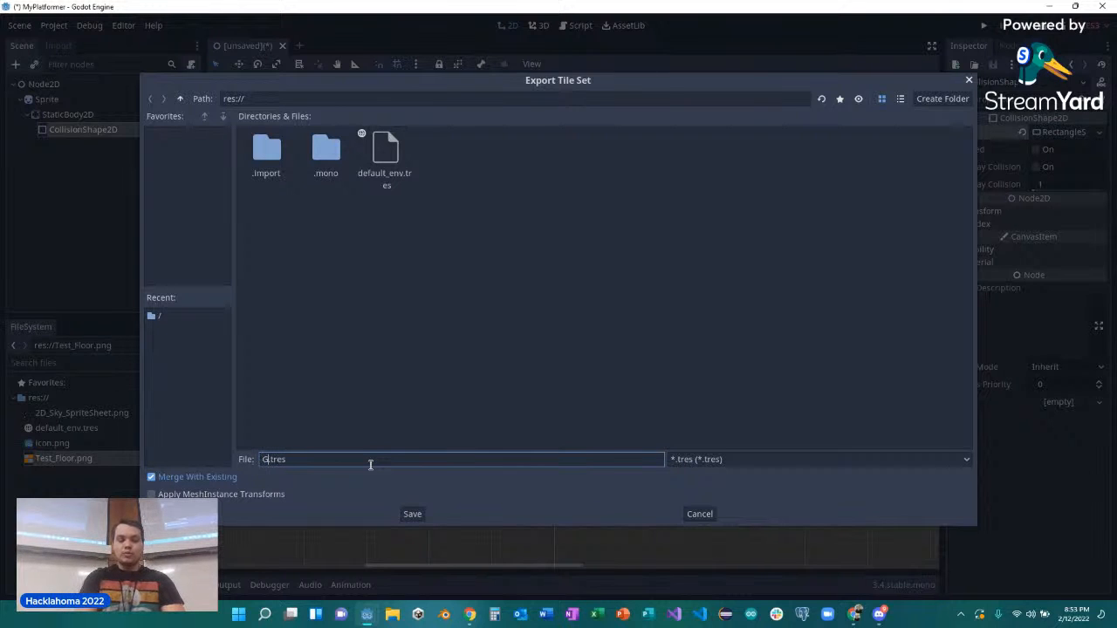
text(_Tiles)
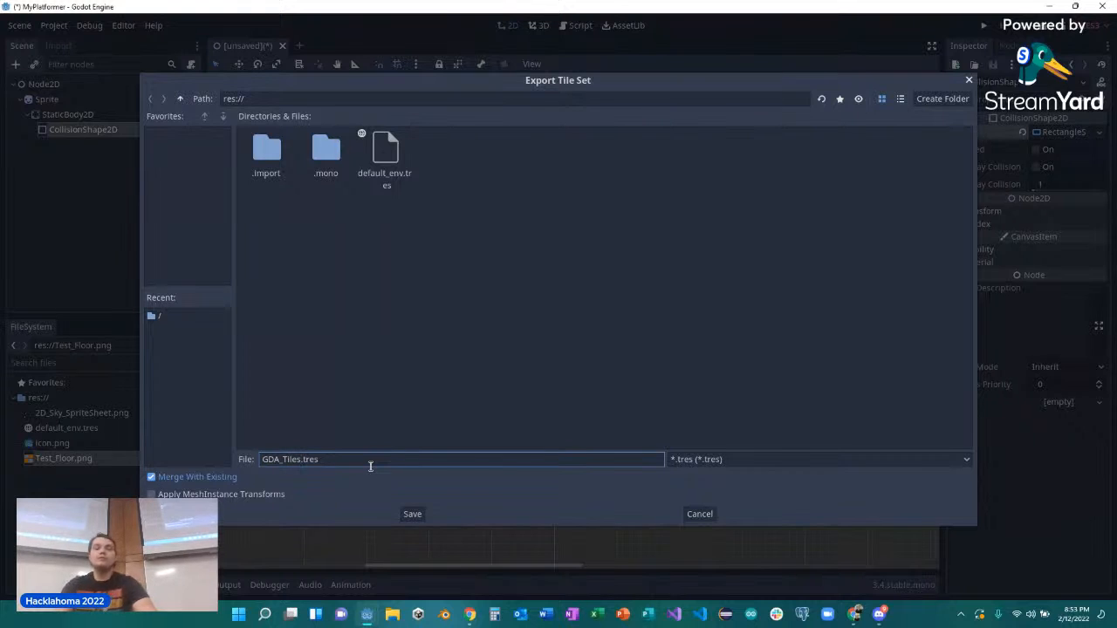
click(412, 515)
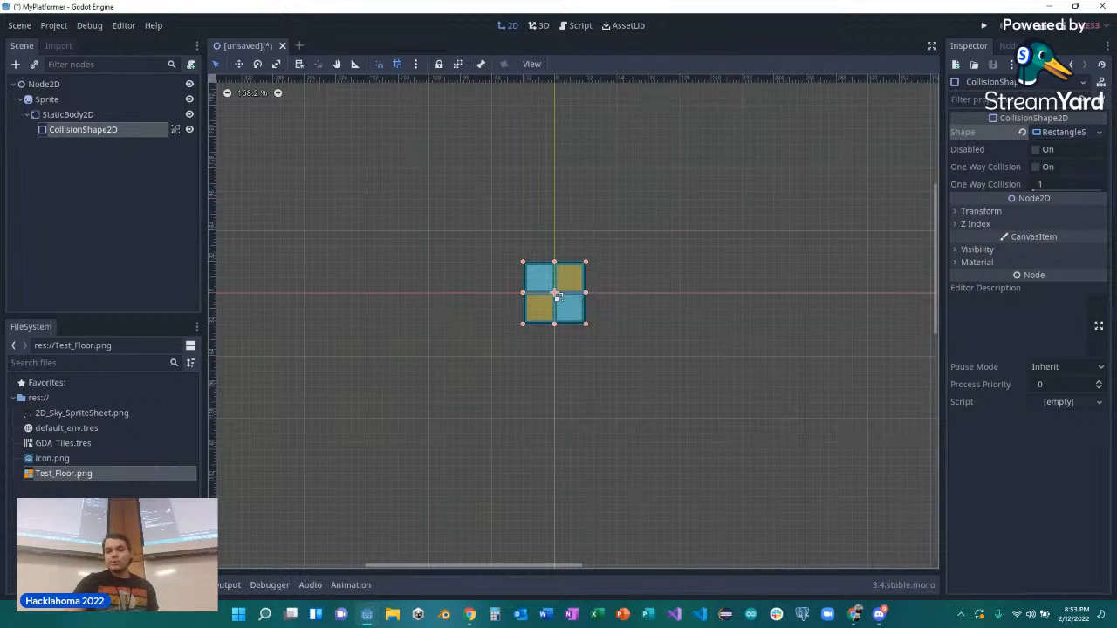
click(109, 534)
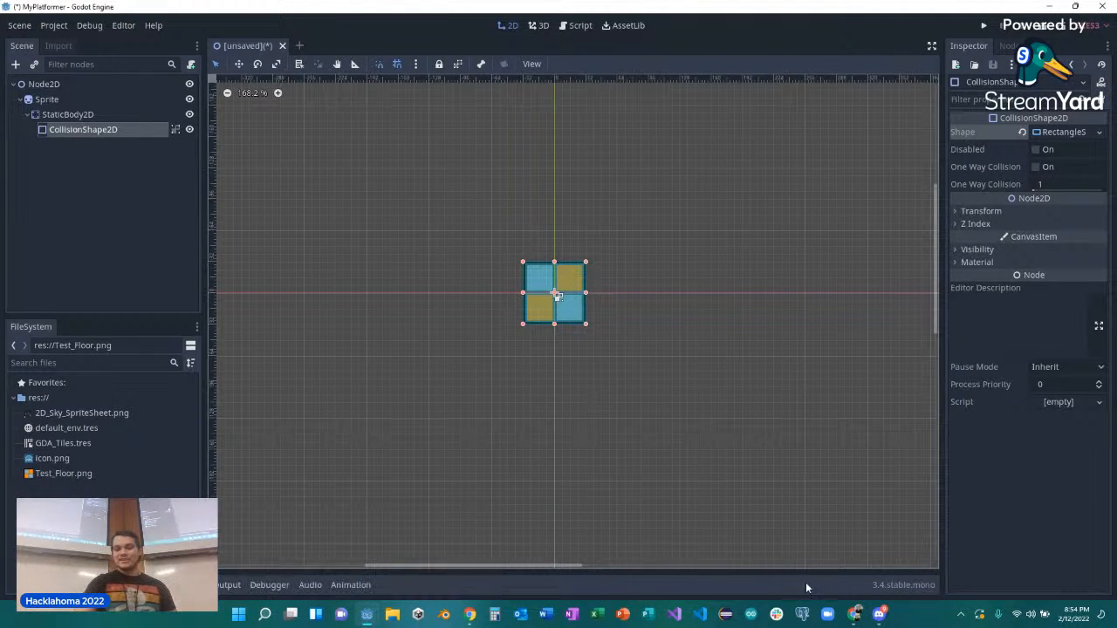
Switch back to the tutorial slides and present them from TileSet Creation through the Step 4: Main Scene tile map example.
mouse_move(851, 611)
click(851, 586)
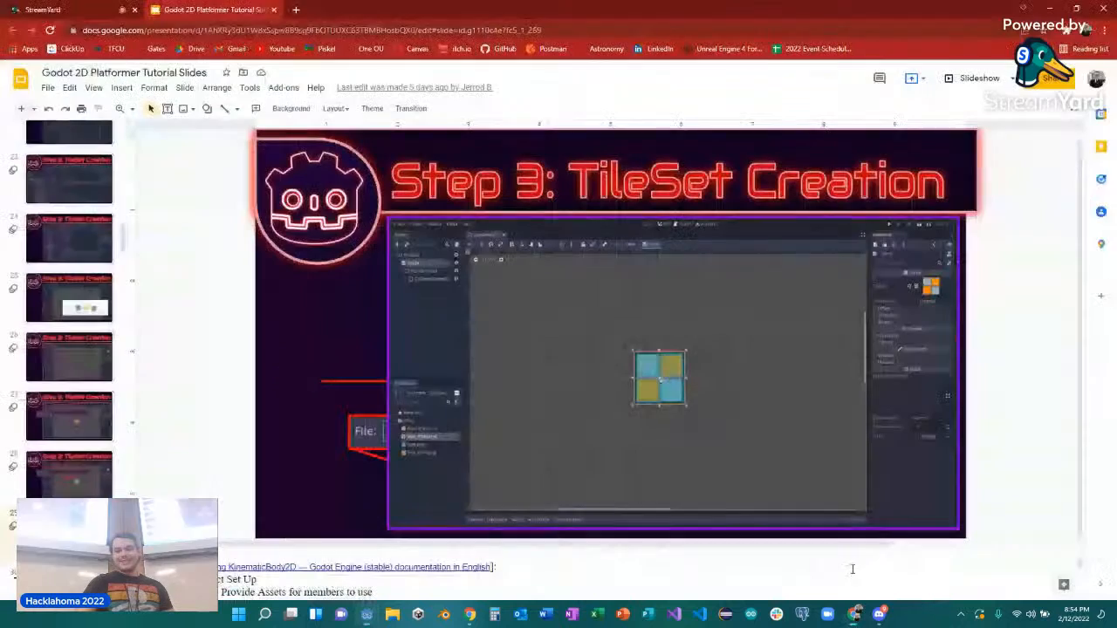
click(968, 81)
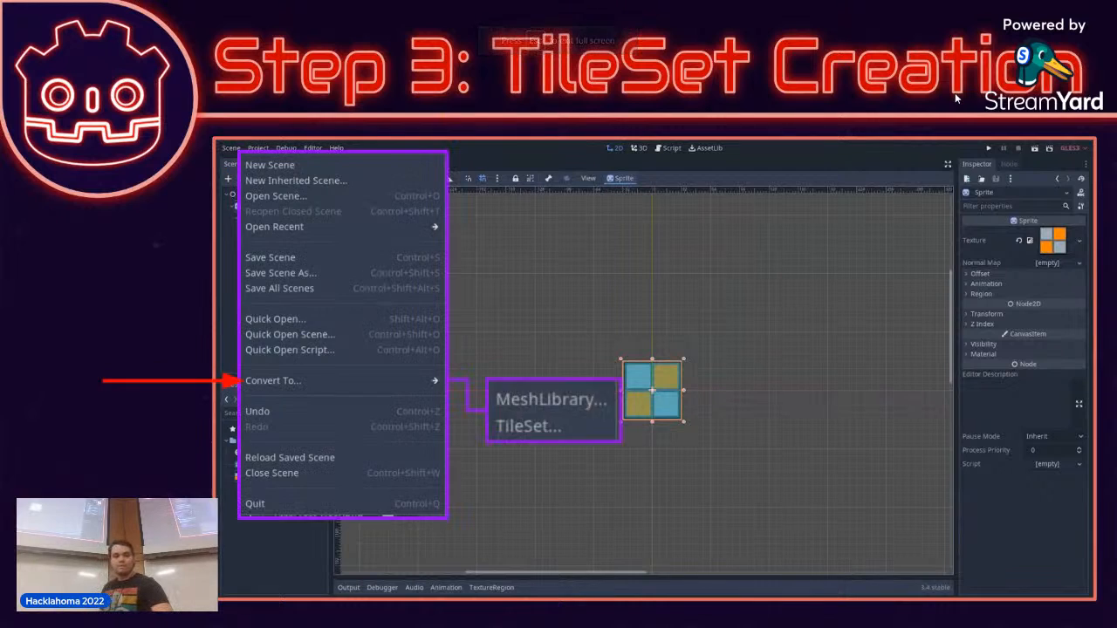
key(Right)
key(Right)
key(Right)
key(Right)
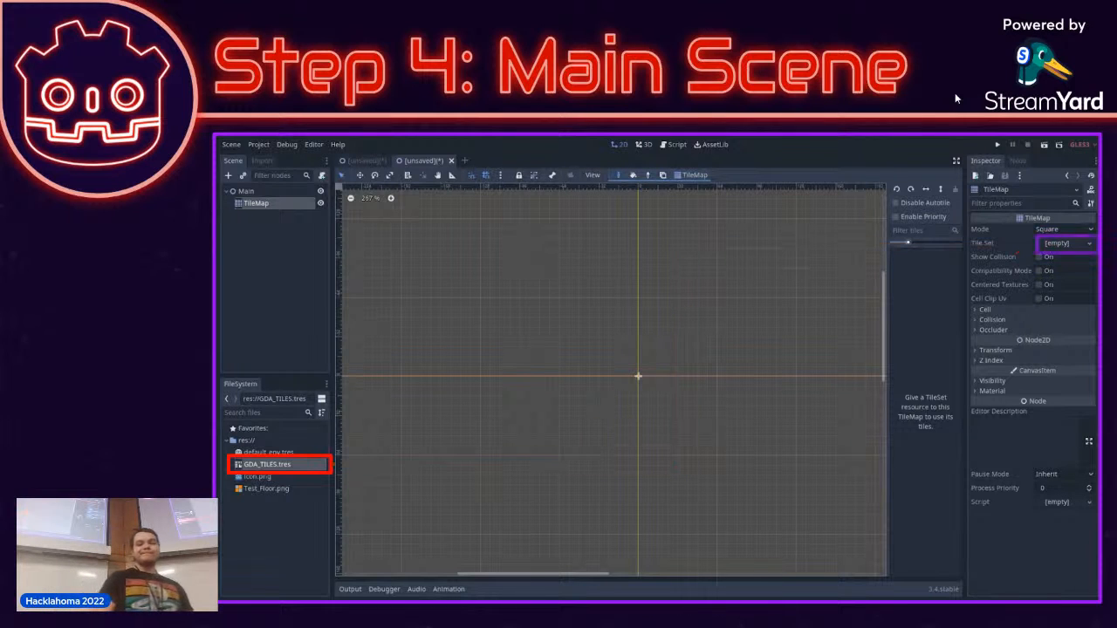
key(Right)
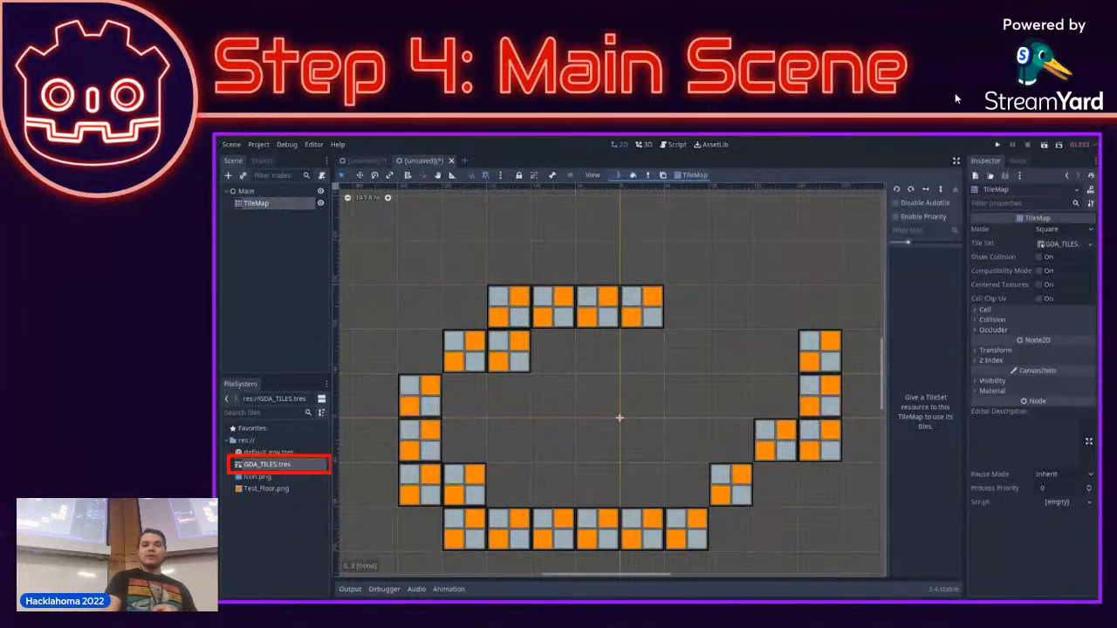